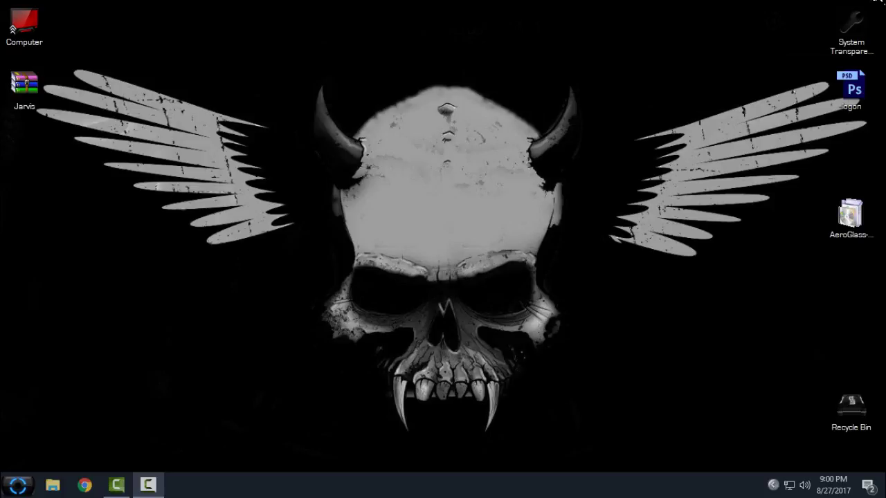
- Extract the Jarvis archive to a Jarvis folder and view the Jarvis Preview image in Photos
{"action": "right_click", "coordinate": [27, 89]}
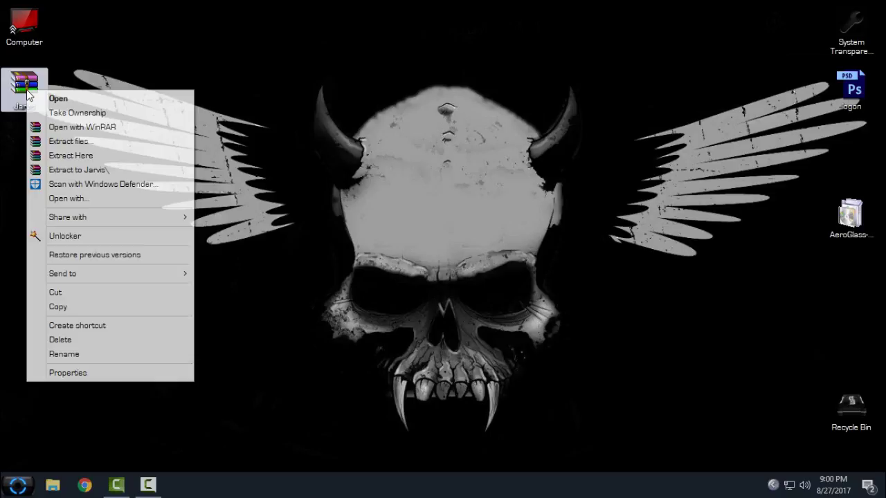
{"action": "left_click", "coordinate": [122, 171]}
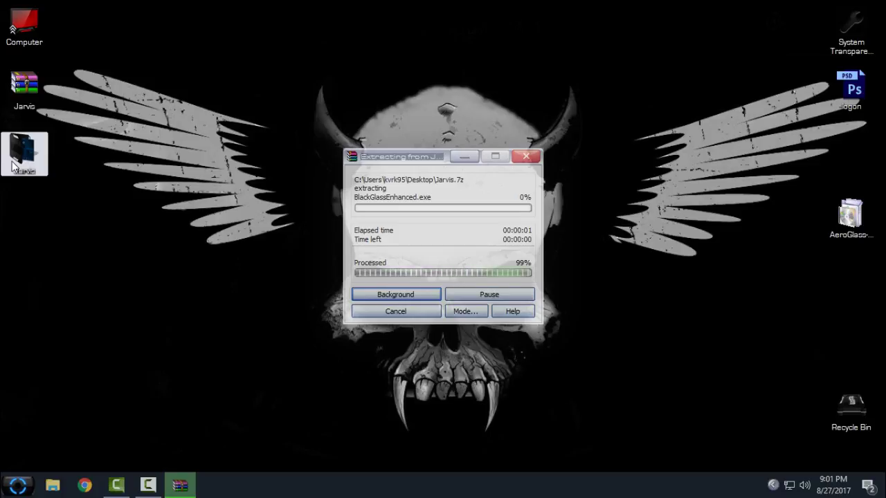
{"action": "double_click", "coordinate": [12, 163]}
{"action": "left_click", "coordinate": [142, 124]}
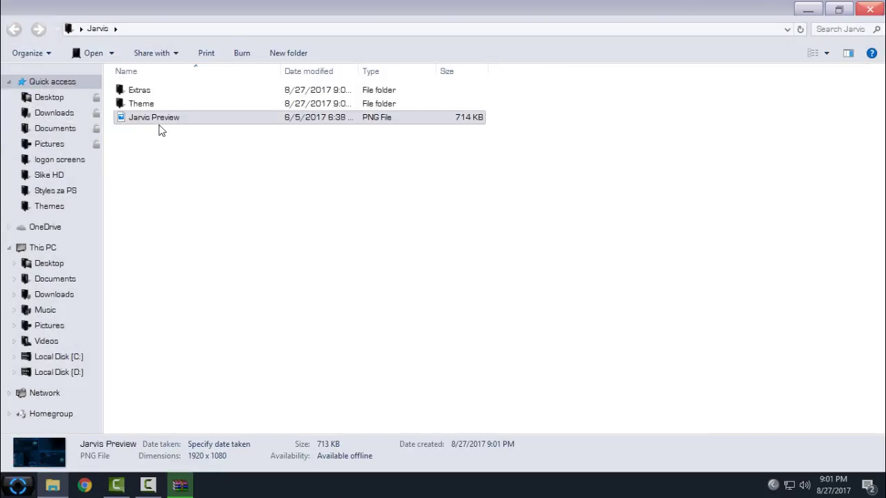
{"action": "double_click", "coordinate": [161, 124]}
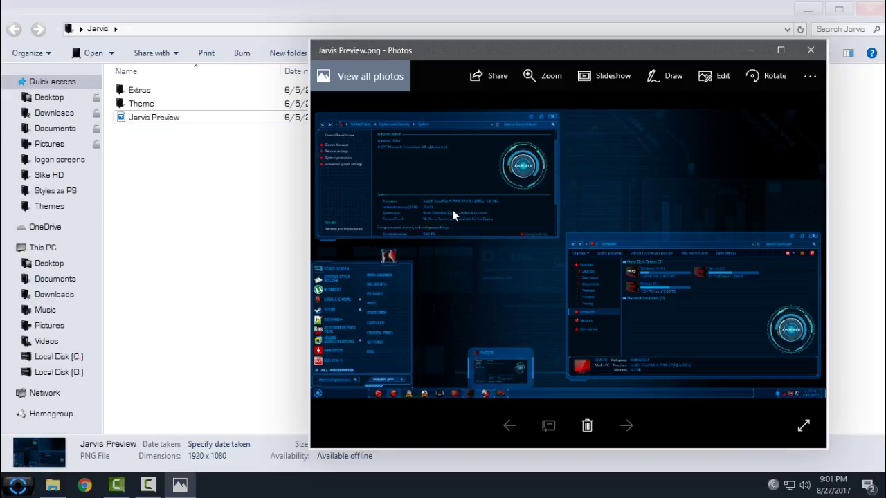
{"action": "left_click", "coordinate": [809, 54]}
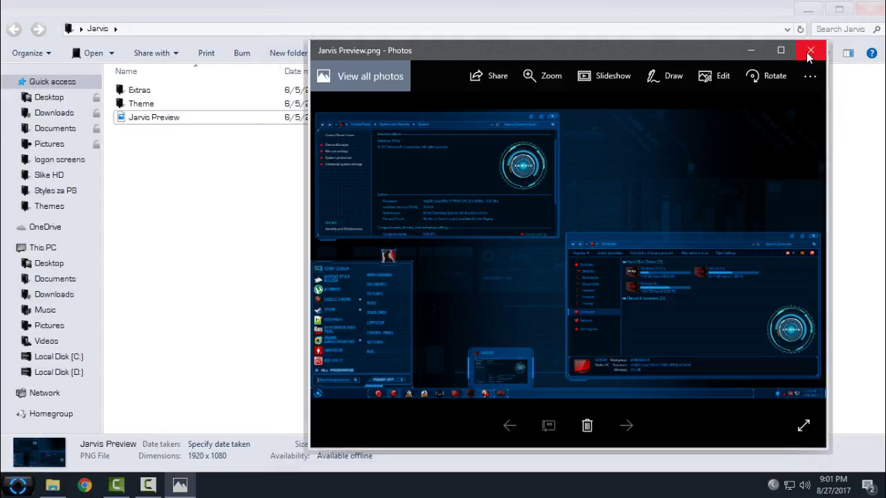
- Open the Extras folder and select its items, including Black Glass Enhanced v0.5
{"action": "double_click", "coordinate": [147, 91]}
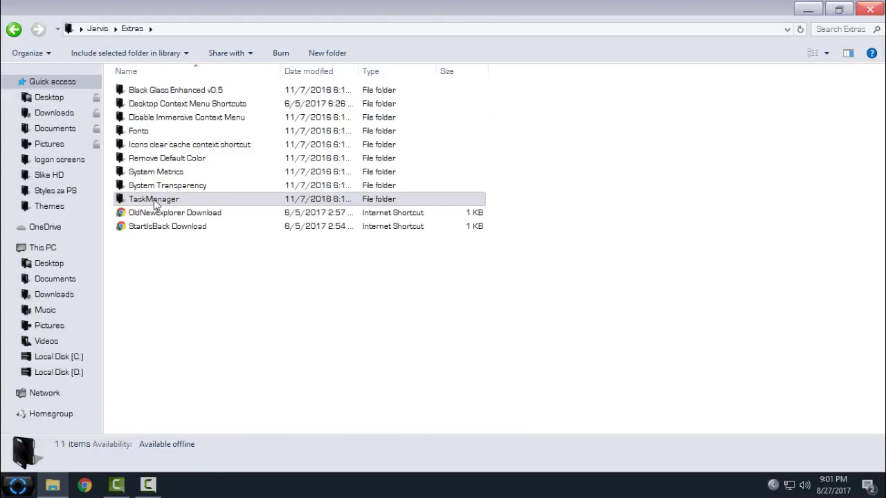
{"action": "mouse_move", "coordinate": [182, 253]}
{"action": "left_mouse_down"}
{"action": "mouse_move", "coordinate": [364, 110]}
{"action": "mouse_move", "coordinate": [466, 266]}
{"action": "left_mouse_up"}
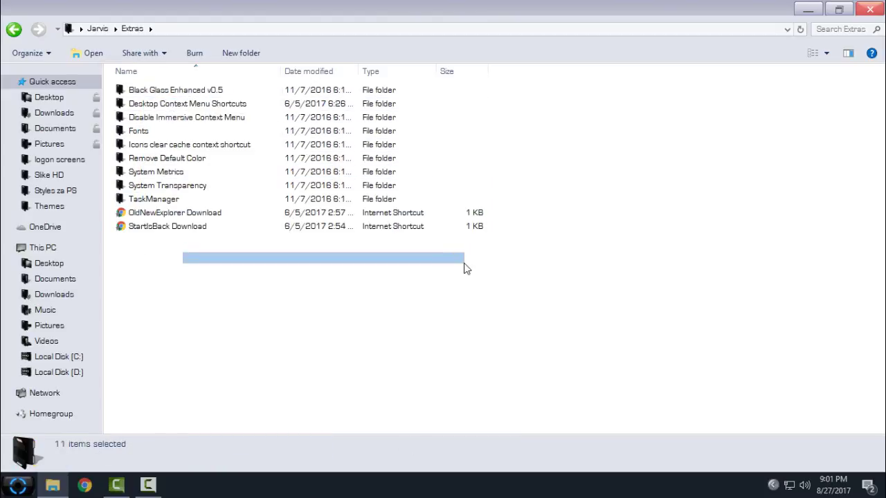
{"action": "left_click", "coordinate": [204, 90]}
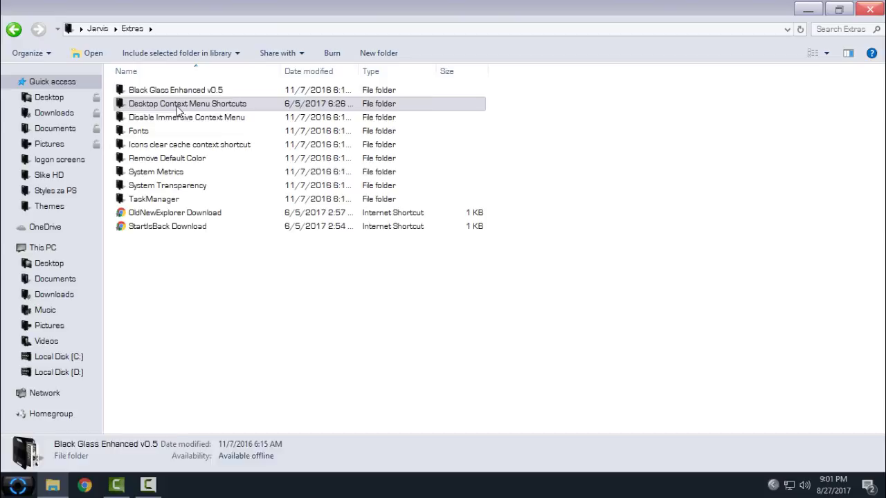
- Review the Desktop Context Menu Shortcuts files and check the desktop's new personalization menu entries
{"action": "double_click", "coordinate": [176, 105]}
{"action": "mouse_move", "coordinate": [204, 175]}
{"action": "left_mouse_down"}
{"action": "mouse_move", "coordinate": [205, 91]}
{"action": "mouse_move", "coordinate": [233, 198]}
{"action": "left_mouse_up"}
{"action": "right_click", "coordinate": [233, 197]}
{"action": "left_click", "coordinate": [256, 261]}
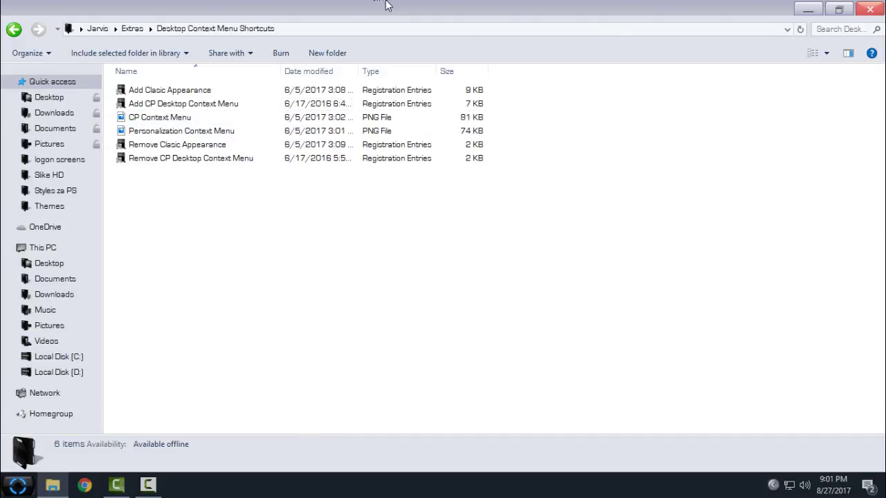
{"action": "left_click_drag", "start_coordinate": [389, 7], "coordinate": [353, 24]}
{"action": "right_click", "coordinate": [705, 88]}
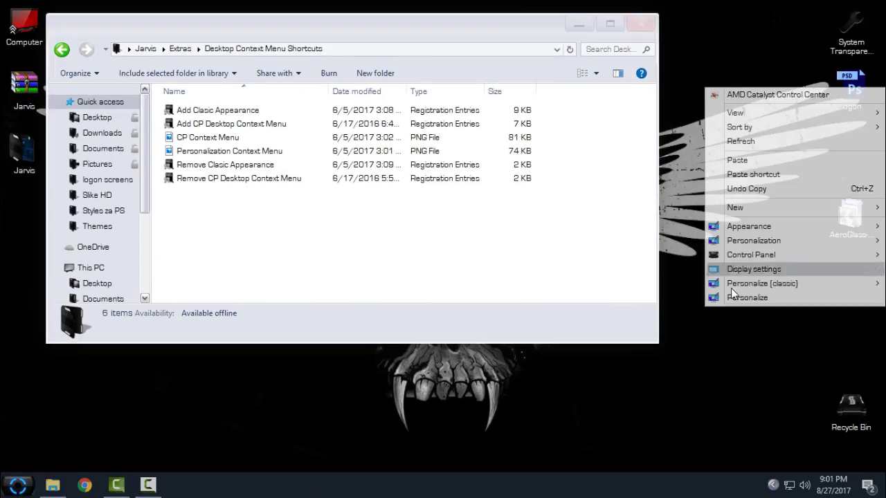
{"action": "right_click", "coordinate": [189, 113]}
{"action": "left_click", "coordinate": [609, 24]}
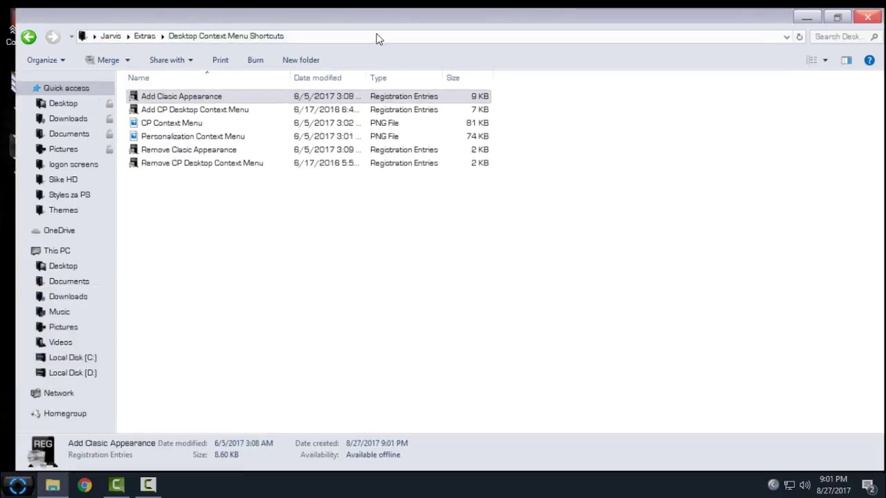
{"action": "left_click", "coordinate": [10, 30]}
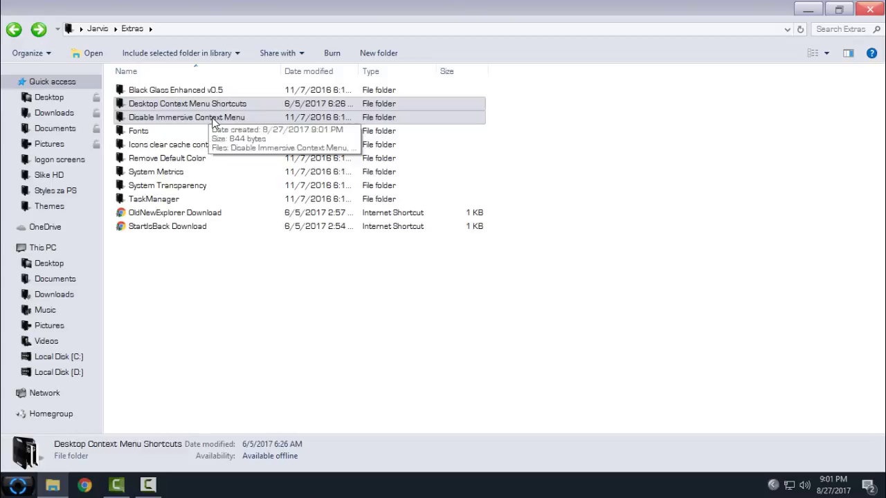
- Open the Disable Immersive Context Menu folder and run an action from its file's context menu
{"action": "double_click", "coordinate": [210, 119]}
{"action": "left_click", "coordinate": [198, 94]}
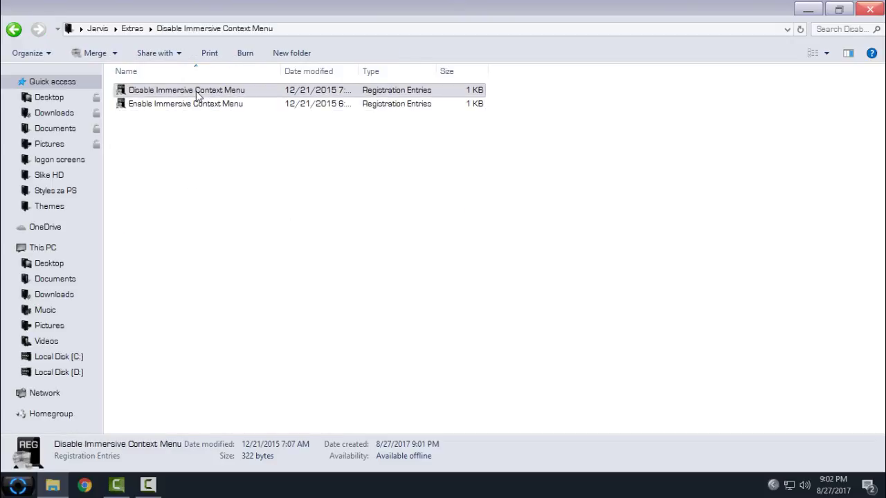
{"action": "right_click", "coordinate": [198, 95]}
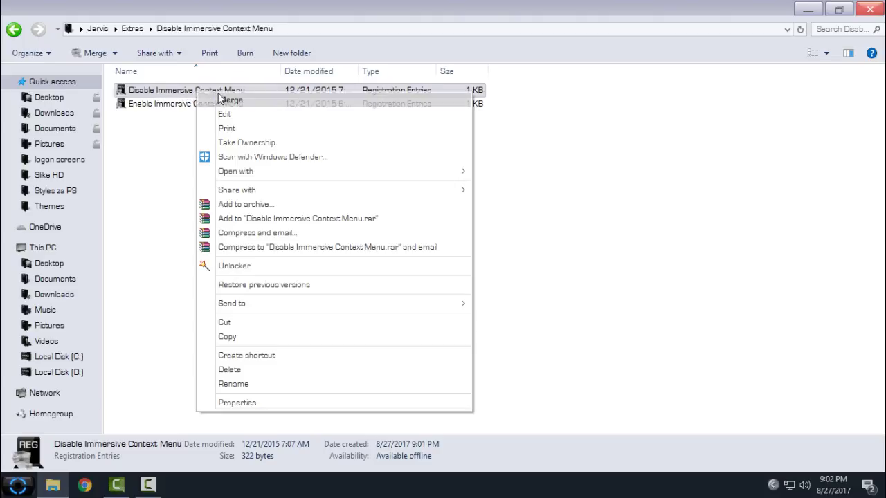
{"action": "left_click", "coordinate": [108, 78]}
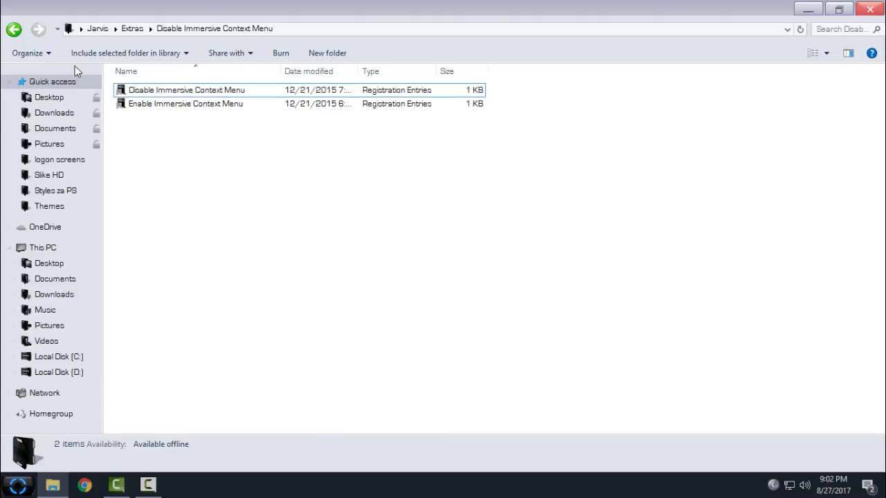
{"action": "left_click", "coordinate": [13, 31]}
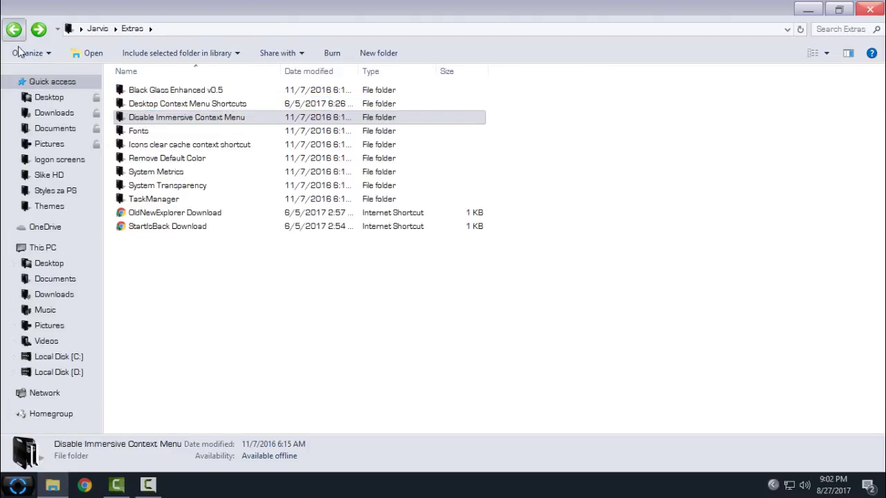
- Install all ten Jarvis fonts, replacing already installed ones for all items
{"action": "double_click", "coordinate": [163, 134]}
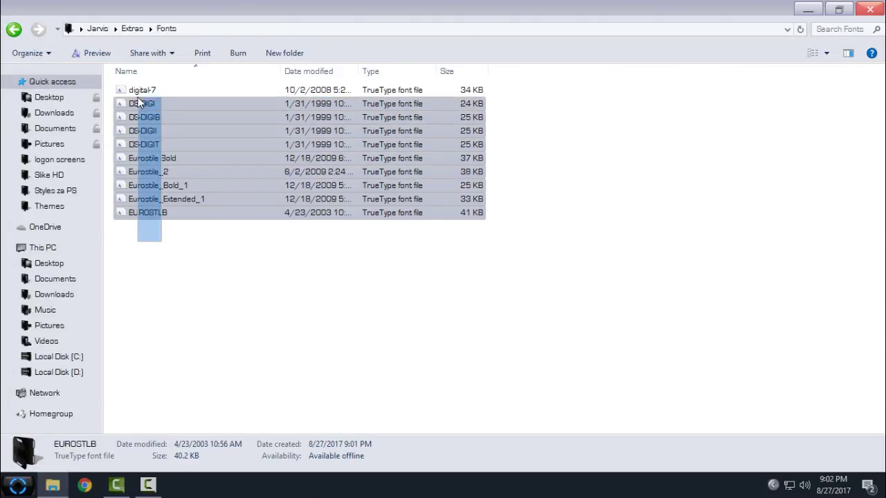
{"action": "left_click_drag", "start_coordinate": [162, 242], "coordinate": [138, 86]}
{"action": "right_click", "coordinate": [138, 91]}
{"action": "left_click", "coordinate": [188, 139]}
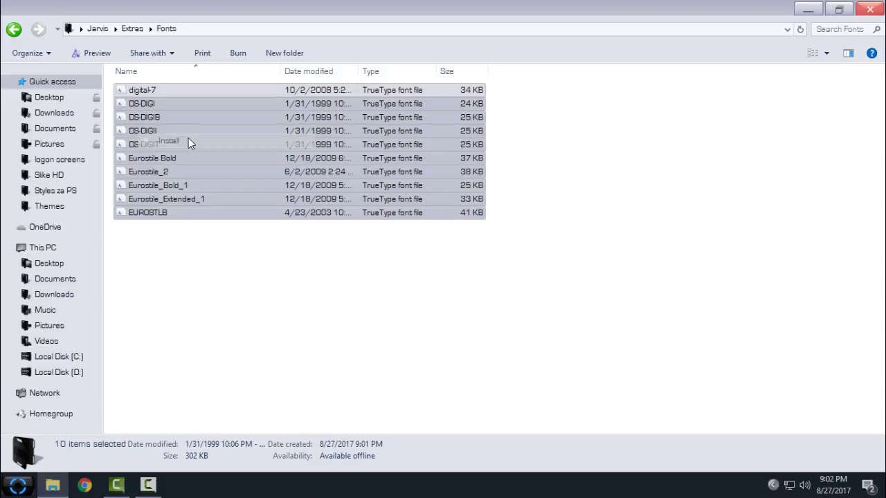
{"action": "key", "text": "alt+d"}
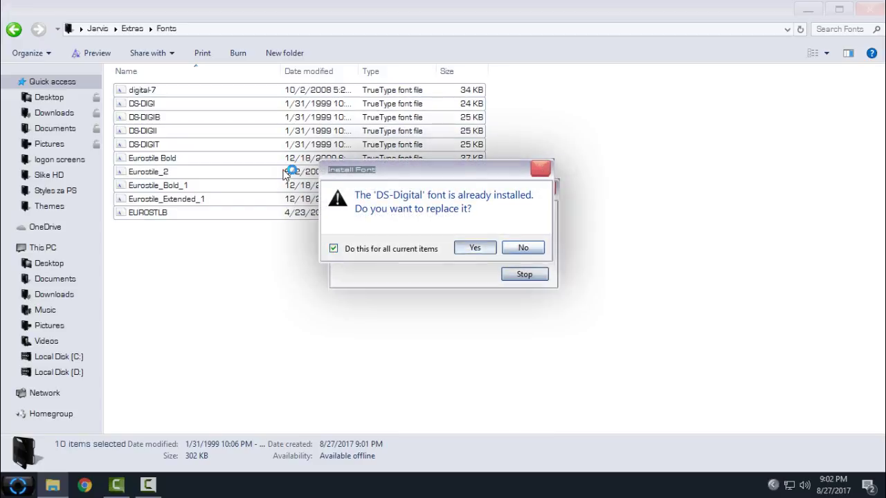
{"action": "key", "text": "Return"}
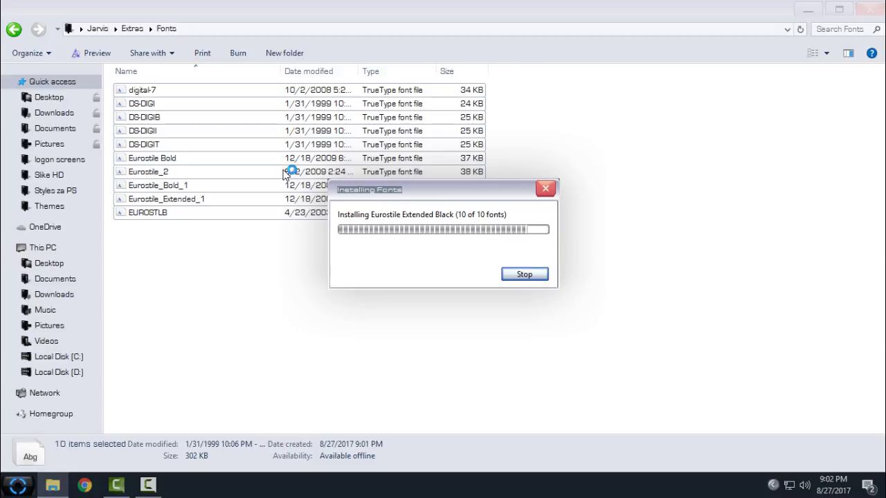
{"action": "left_click", "coordinate": [11, 31]}
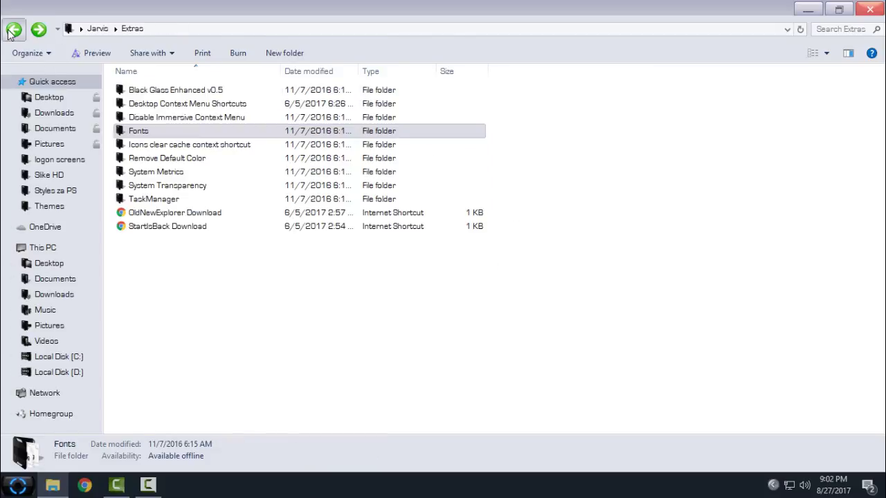
- Merge the Jarvis System Metrics file into the registry and confirm the success message
{"action": "double_click", "coordinate": [161, 146]}
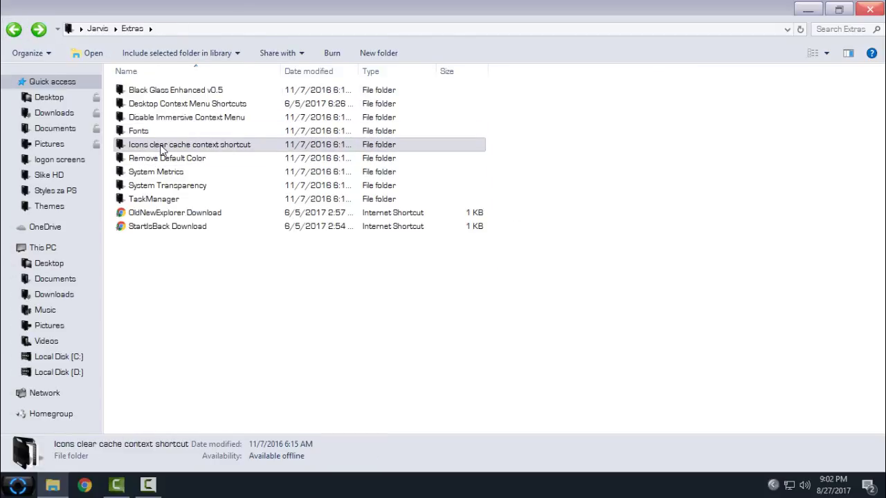
{"action": "left_click", "coordinate": [12, 36]}
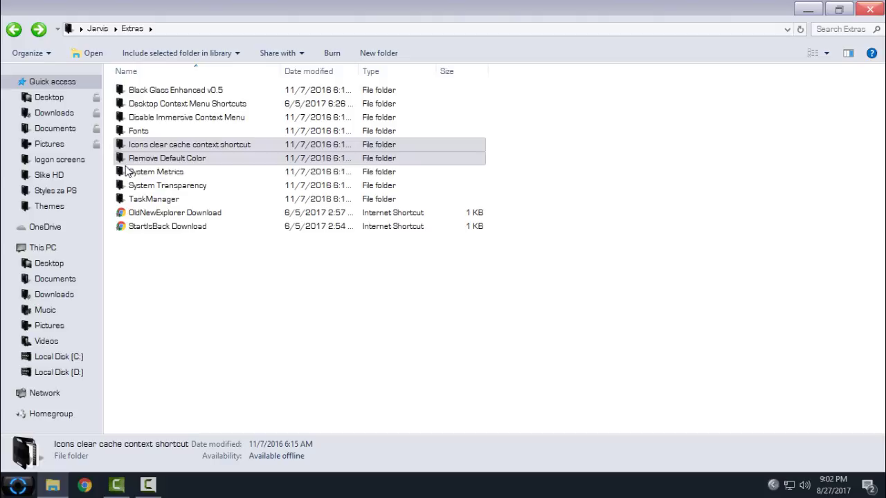
{"action": "double_click", "coordinate": [153, 173]}
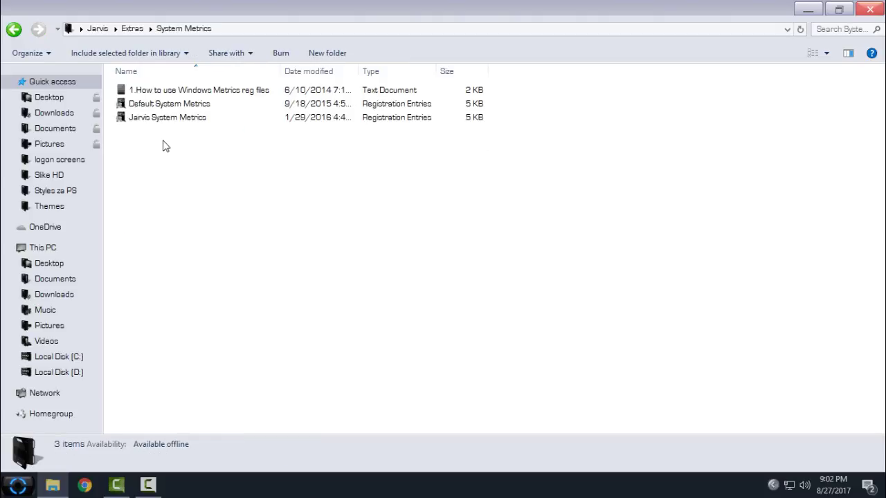
{"action": "left_click", "coordinate": [149, 119]}
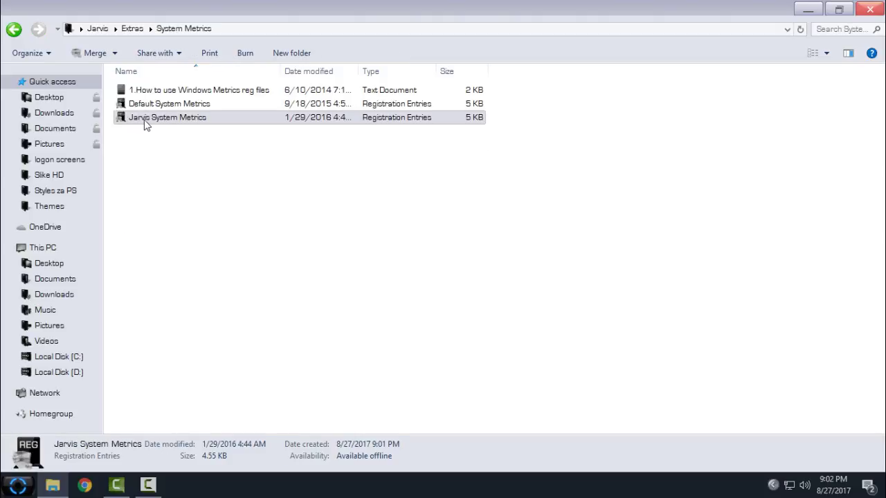
{"action": "right_click", "coordinate": [146, 123]}
{"action": "left_click", "coordinate": [160, 129]}
{"action": "key", "text": "Return"}
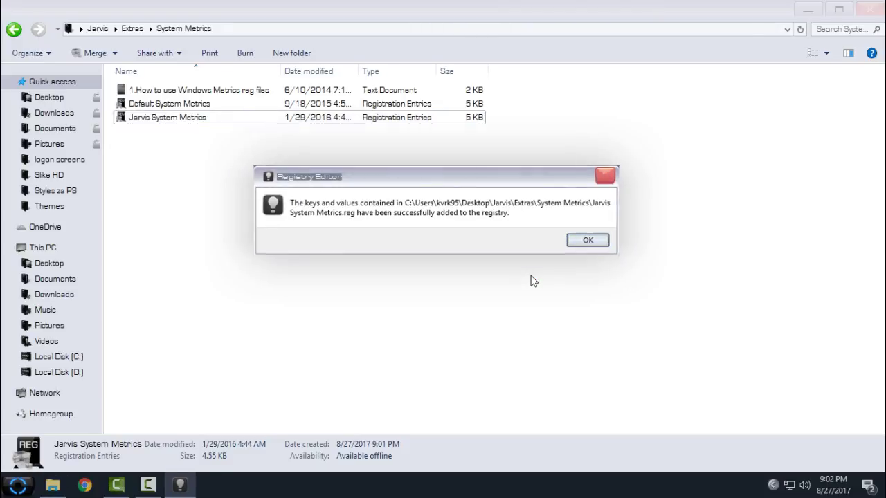
{"action": "key", "text": "Return"}
{"action": "left_click", "coordinate": [14, 29]}
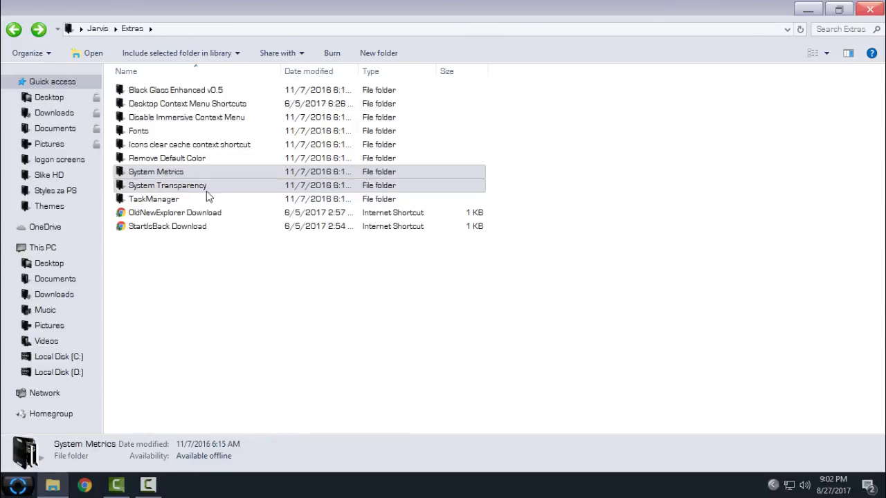
- Browse the System Transparency folder's Read Me, settings preview and application, then go back up
{"action": "left_click", "coordinate": [190, 188]}
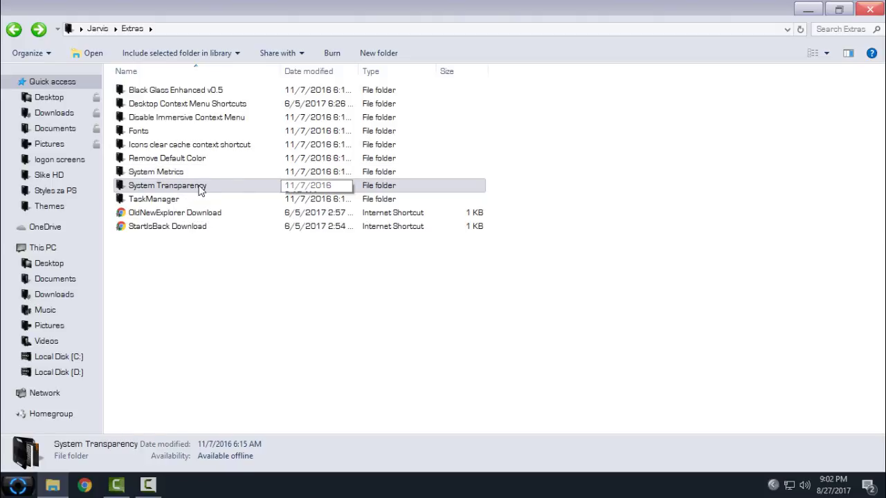
{"action": "mouse_move", "coordinate": [168, 186]}
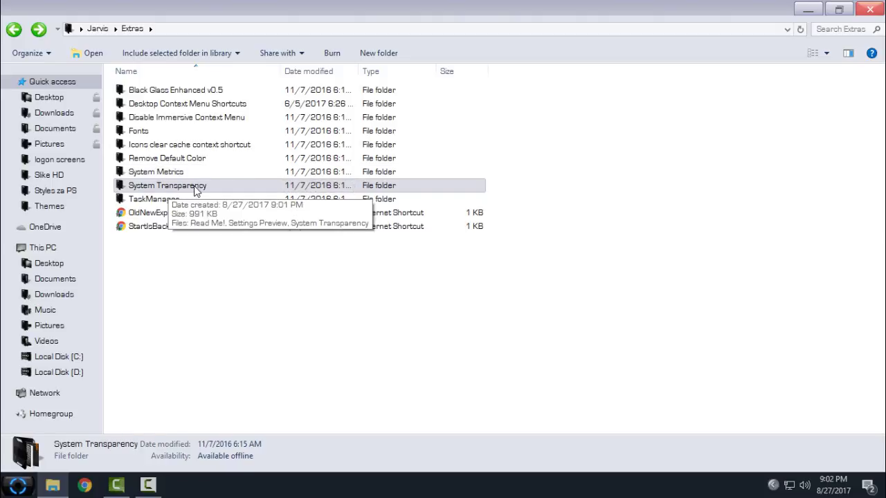
{"action": "double_click", "coordinate": [194, 185]}
{"action": "mouse_move", "coordinate": [185, 186]}
{"action": "left_mouse_down"}
{"action": "mouse_move", "coordinate": [226, 129]}
{"action": "mouse_move", "coordinate": [240, 157]}
{"action": "left_mouse_up"}
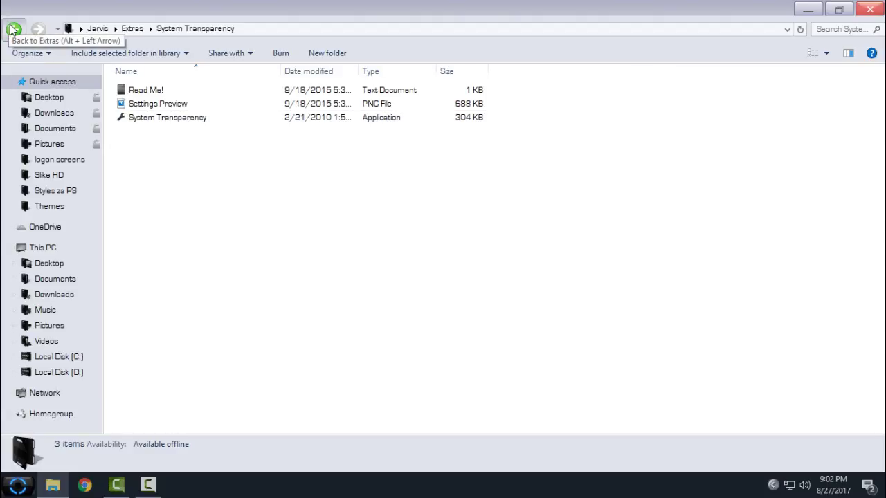
{"action": "left_click", "coordinate": [222, 117]}
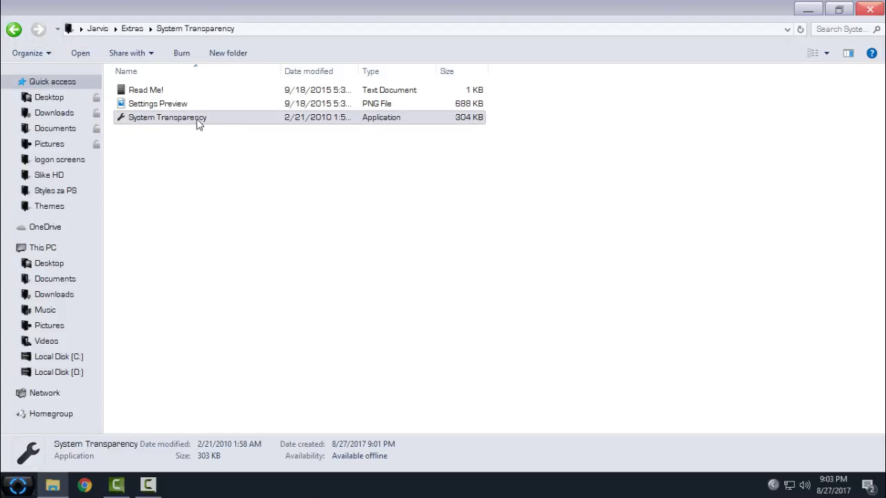
{"action": "right_click", "coordinate": [141, 144]}
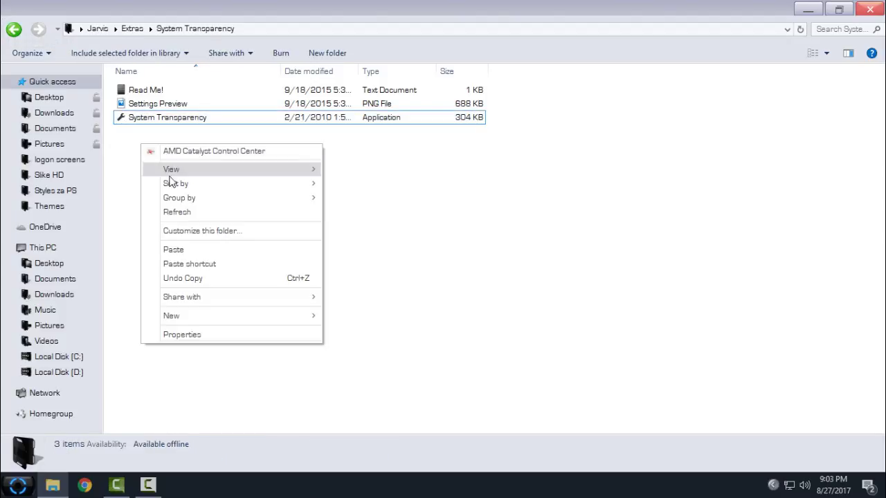
{"action": "left_click", "coordinate": [182, 212]}
{"action": "left_click", "coordinate": [157, 119]}
{"action": "left_click", "coordinate": [13, 30]}
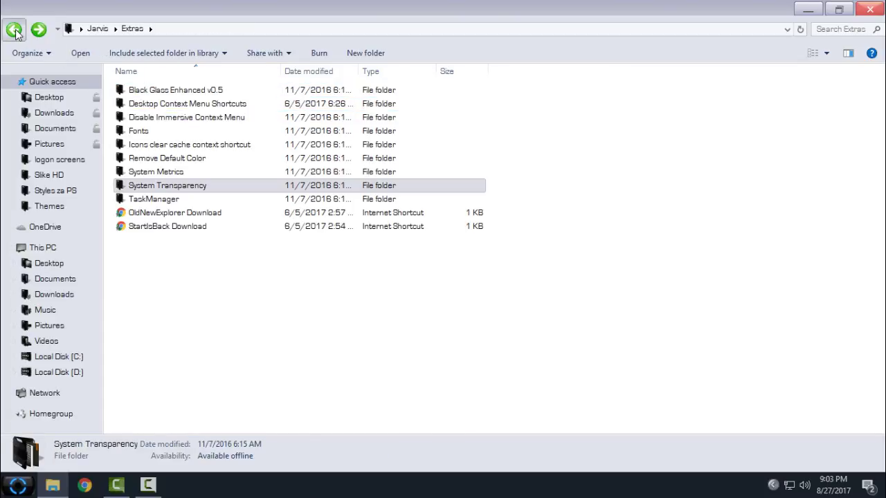
- Copy the Jarvis folder and Jarvis.theme from the Theme folder
{"action": "left_click", "coordinate": [14, 29]}
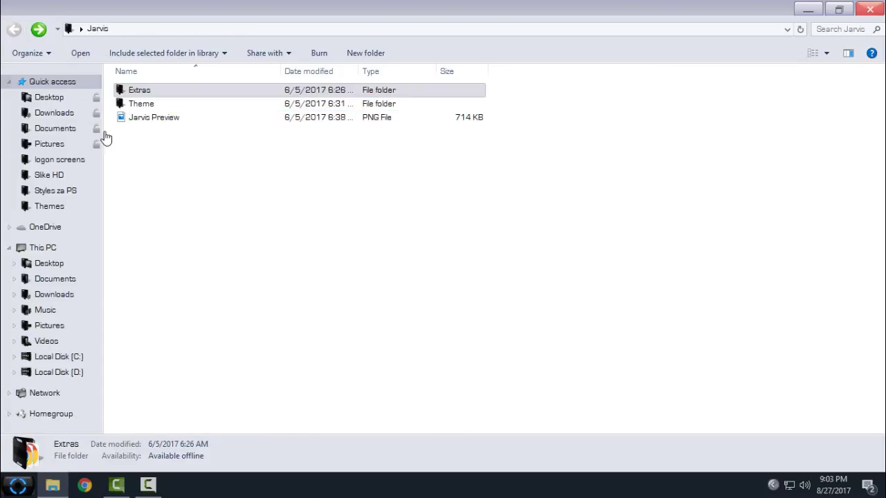
{"action": "double_click", "coordinate": [171, 105]}
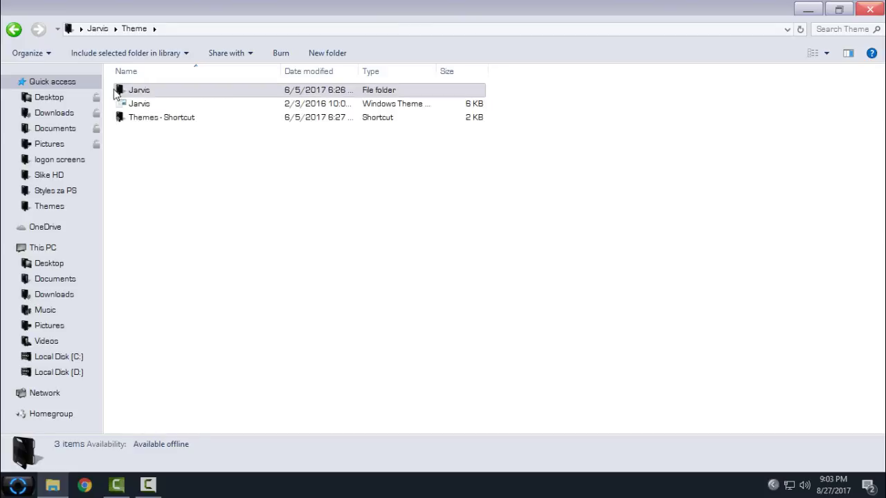
{"action": "left_click_drag", "start_coordinate": [116, 94], "coordinate": [163, 104]}
{"action": "right_click", "coordinate": [163, 102]}
{"action": "left_click", "coordinate": [228, 275]}
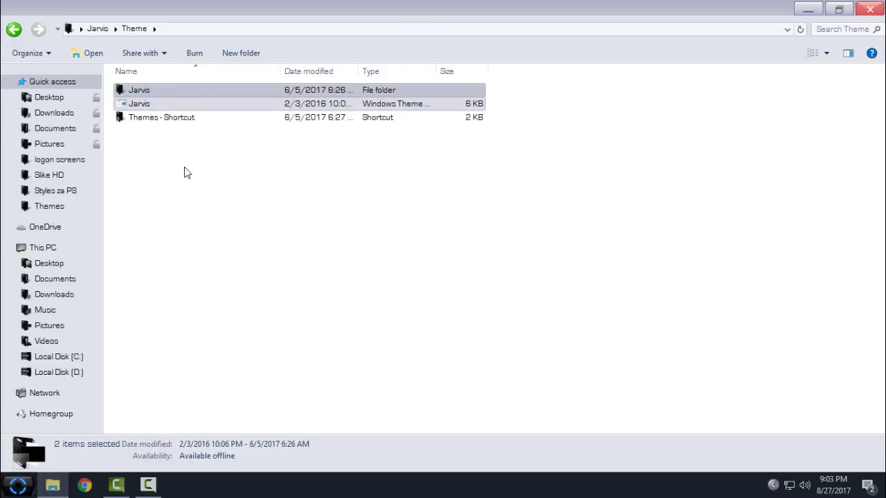
- Paste both Jarvis items into the Windows Themes folder, then close Explorer
{"action": "double_click", "coordinate": [166, 125]}
{"action": "right_click", "coordinate": [593, 178]}
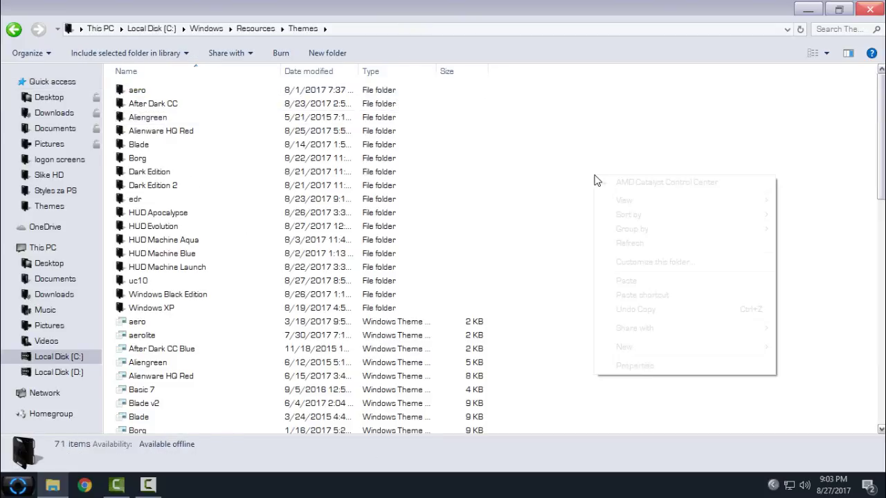
{"action": "left_click", "coordinate": [650, 281]}
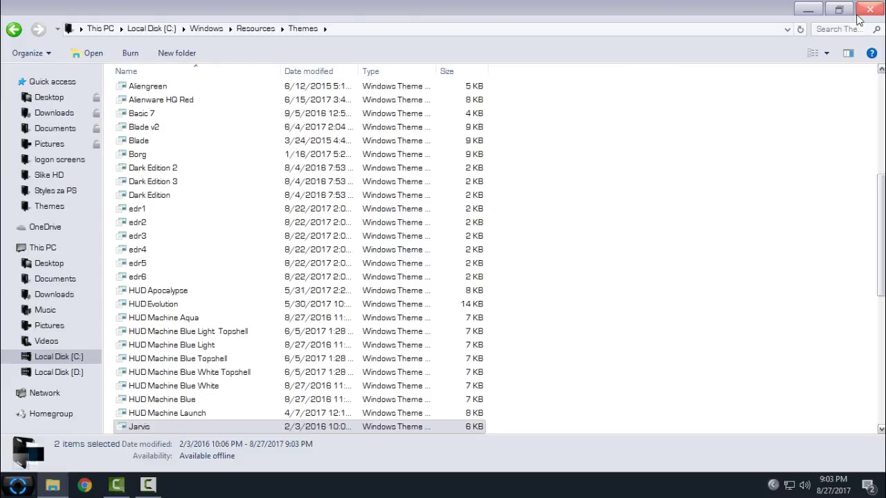
{"action": "left_click", "coordinate": [870, 9]}
{"action": "right_click", "coordinate": [361, 350]}
- Open Personalization Themes and scroll down the theme list to the Jarvis theme
{"action": "left_click", "coordinate": [381, 341]}
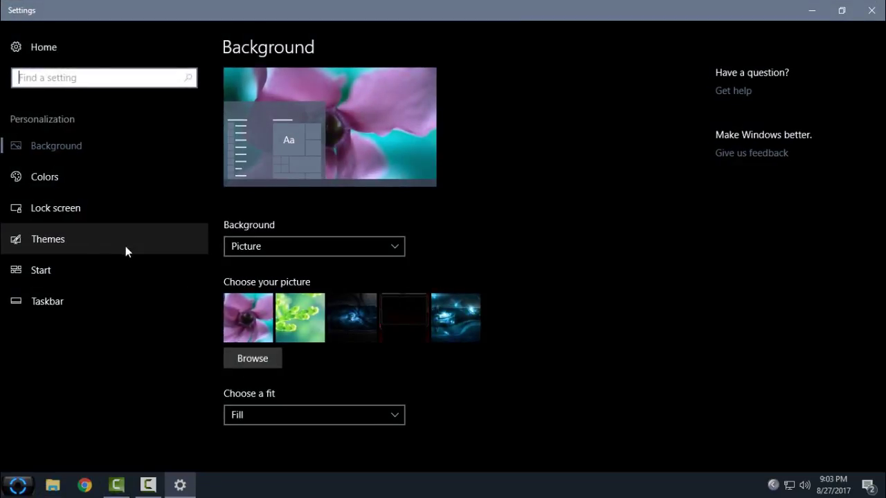
{"action": "left_click", "coordinate": [98, 241]}
{"action": "scroll", "coordinate": [754, 274], "scroll_direction": "down", "scroll_amount": 5}
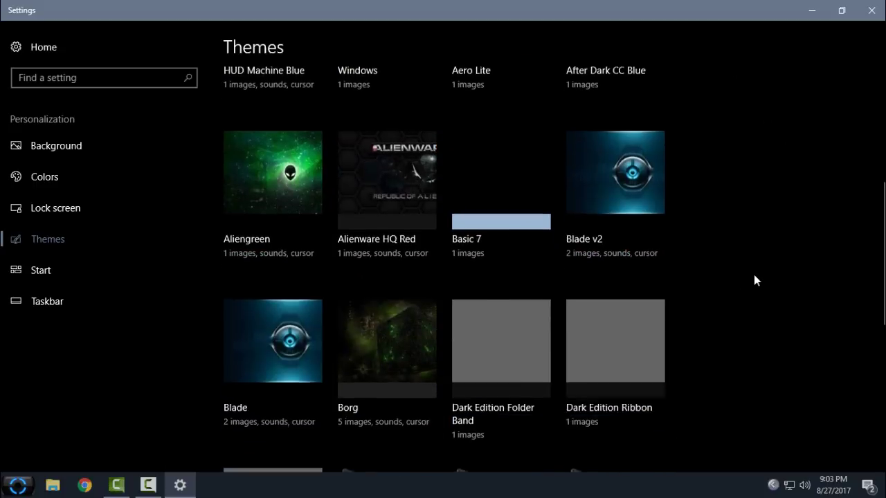
{"action": "scroll", "coordinate": [753, 274], "scroll_direction": "down", "scroll_amount": 2}
{"action": "scroll", "coordinate": [754, 274], "scroll_direction": "down", "scroll_amount": 2}
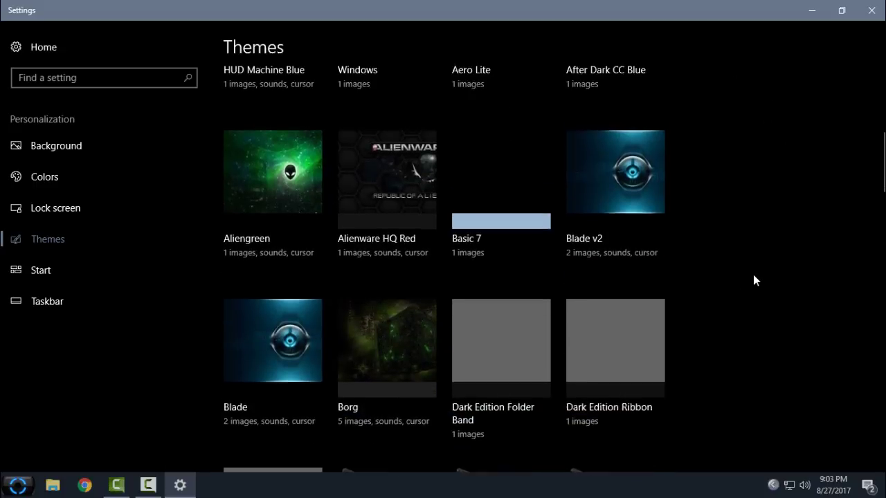
{"action": "scroll", "coordinate": [753, 275], "scroll_direction": "down", "scroll_amount": 1}
{"action": "scroll", "coordinate": [754, 275], "scroll_direction": "down", "scroll_amount": 3}
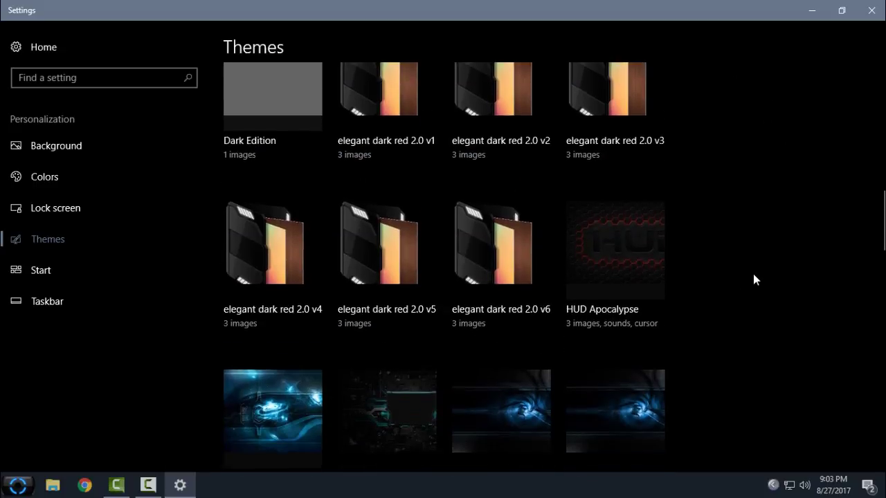
{"action": "scroll", "coordinate": [754, 275], "scroll_direction": "down", "scroll_amount": 3}
{"action": "scroll", "coordinate": [754, 275], "scroll_direction": "down", "scroll_amount": 3}
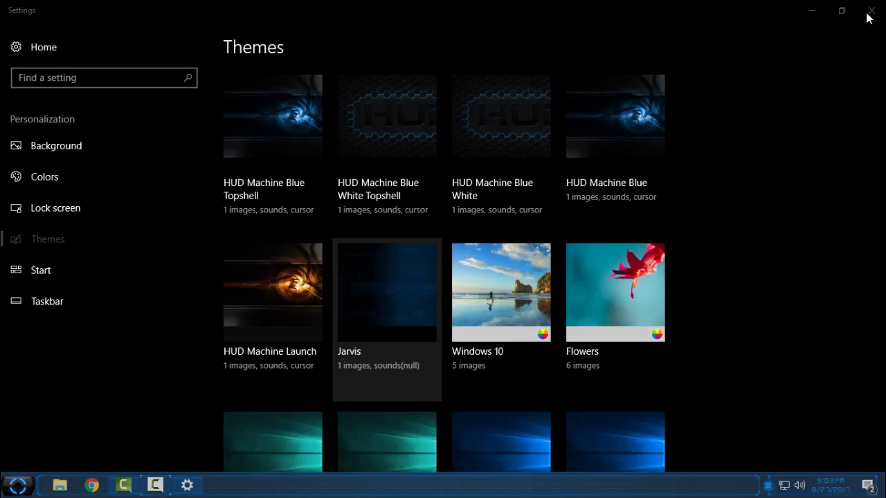
- Close Settings, refresh the desktop, and preview the Jarvis-styled Start menu and This PC window
{"action": "left_click", "coordinate": [868, 17]}
{"action": "right_click", "coordinate": [506, 79]}
{"action": "left_click", "coordinate": [517, 133]}
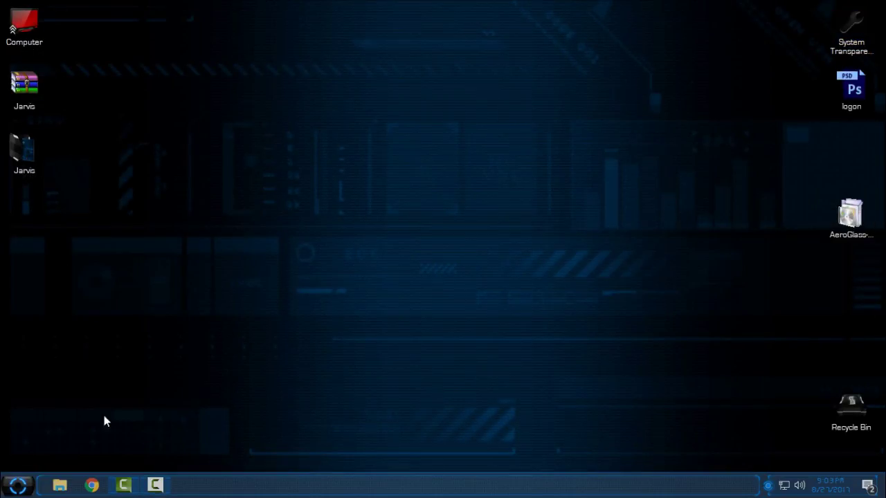
{"action": "left_click", "coordinate": [18, 486]}
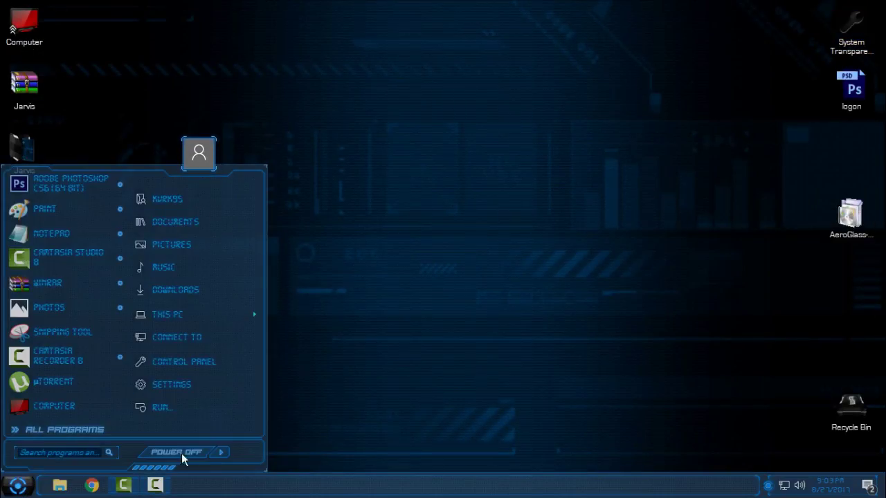
{"action": "left_click", "coordinate": [147, 114]}
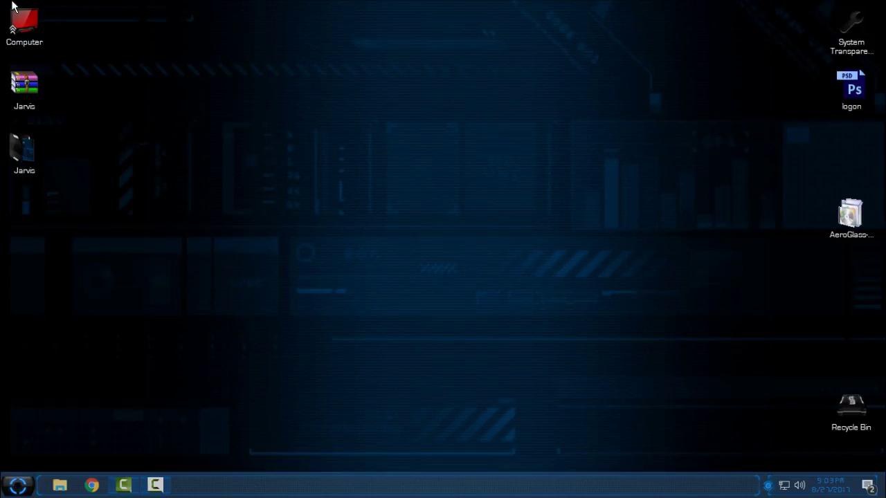
{"action": "double_click", "coordinate": [19, 19]}
{"action": "left_click_drag", "start_coordinate": [409, 6], "coordinate": [407, 65]}
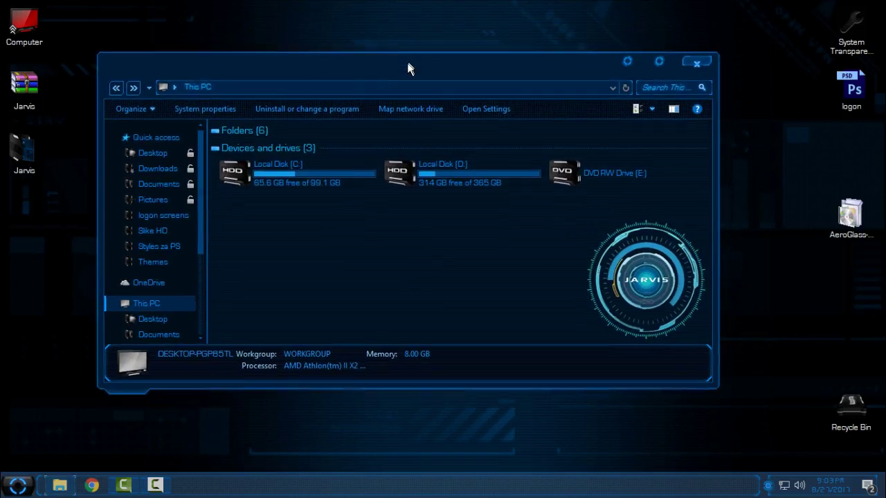
{"action": "left_click", "coordinate": [703, 64]}
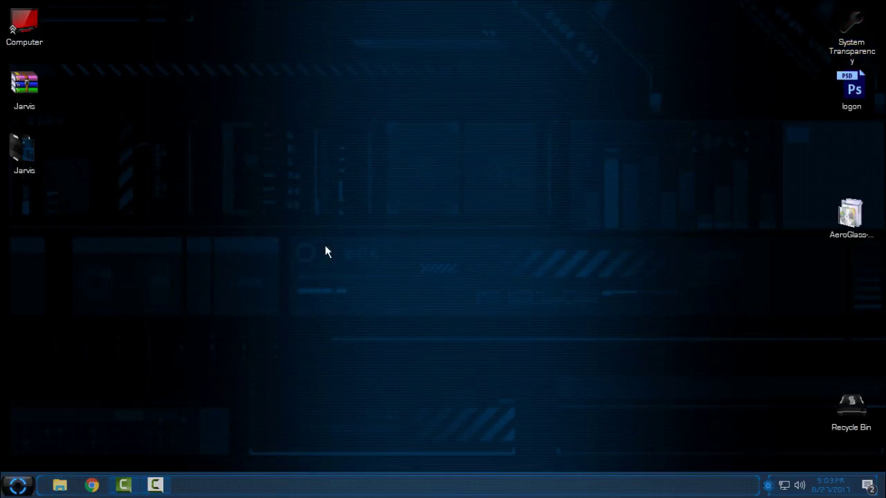
- Set System Transparency to level 220 in its tray settings dialog
{"action": "left_click", "coordinate": [768, 485]}
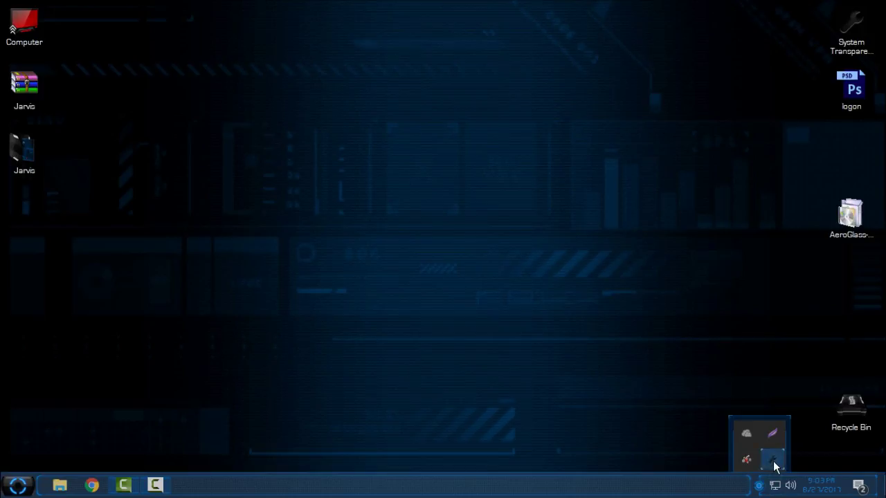
{"action": "right_click", "coordinate": [774, 461]}
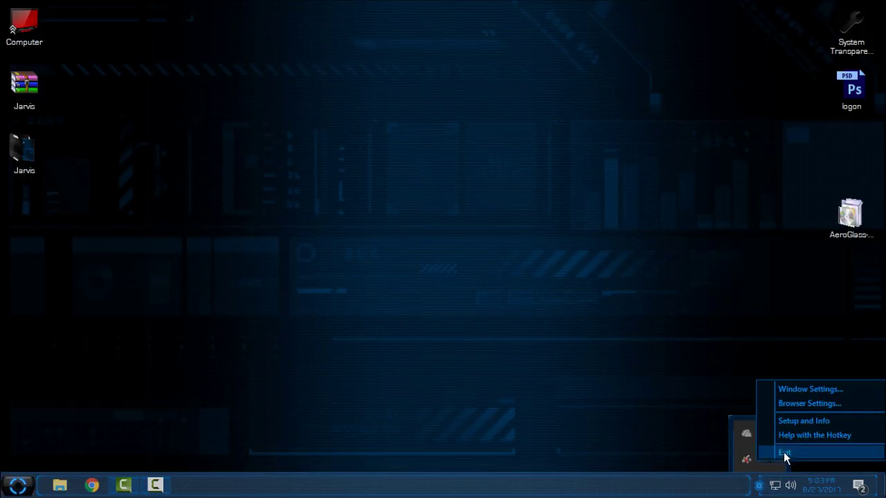
{"action": "left_click", "coordinate": [813, 423]}
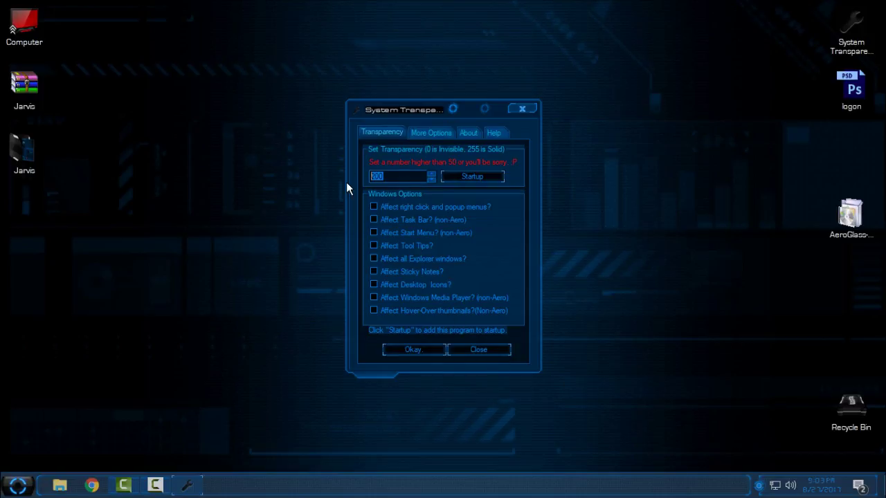
{"action": "left_click", "coordinate": [386, 176]}
{"action": "key", "text": "shift+Left"}
{"action": "key", "text": "shift+Left"}
{"action": "type", "text": "20"}
{"action": "left_click", "coordinate": [414, 347]}
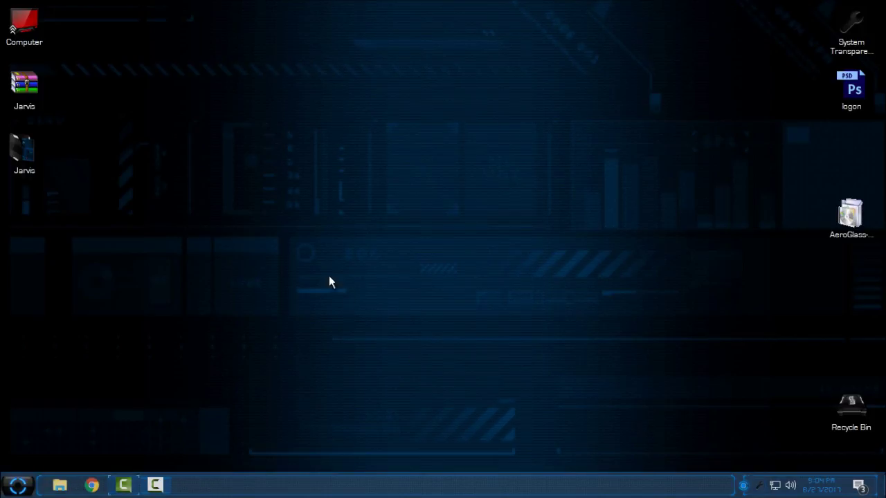
- Refresh the desktop and reopen This PC, moving it and making it taller
{"action": "right_click", "coordinate": [172, 158]}
{"action": "left_click", "coordinate": [197, 194]}
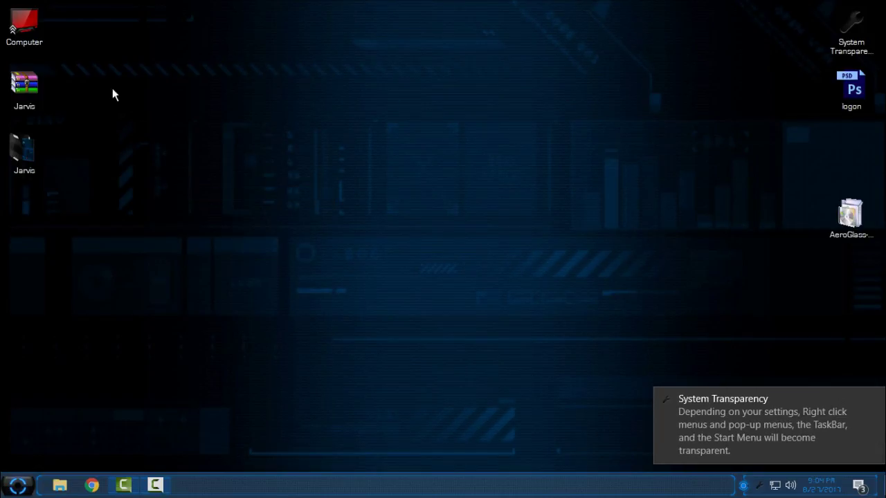
{"action": "double_click", "coordinate": [32, 27]}
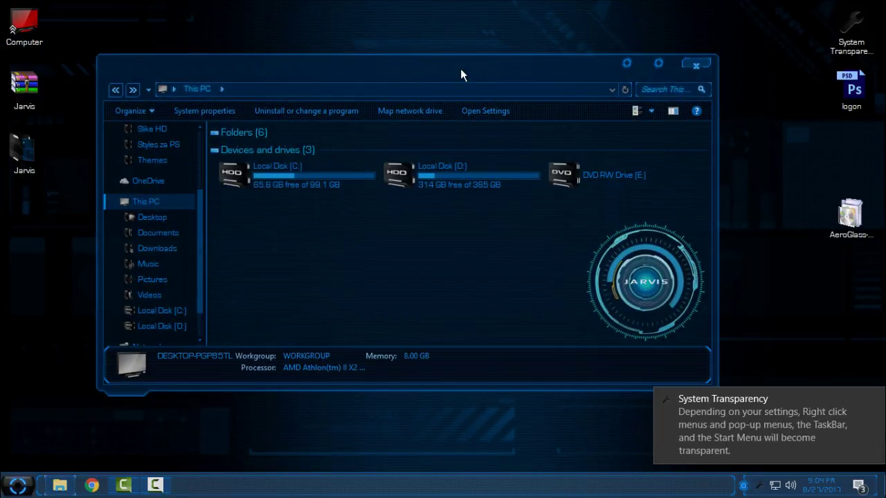
{"action": "mouse_move", "coordinate": [460, 71]}
{"action": "left_mouse_down"}
{"action": "mouse_move", "coordinate": [391, 123]}
{"action": "mouse_move", "coordinate": [454, 76]}
{"action": "left_mouse_up"}
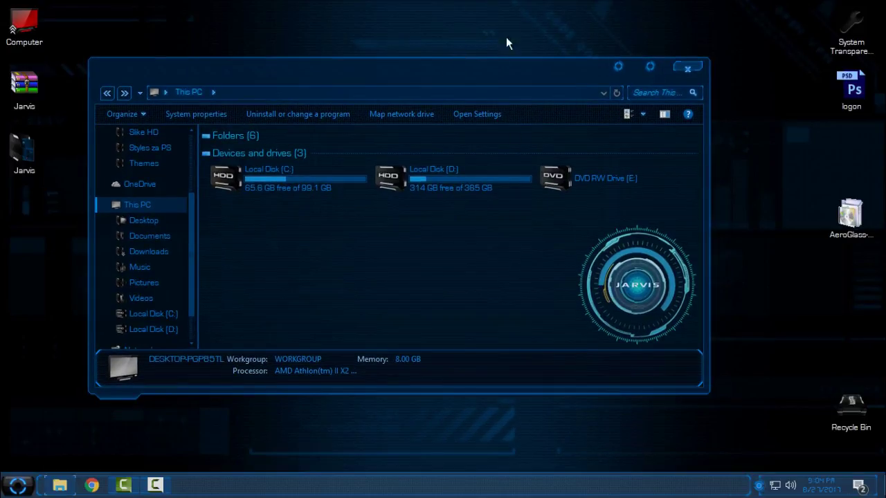
{"action": "left_click_drag", "start_coordinate": [520, 60], "coordinate": [566, 35]}
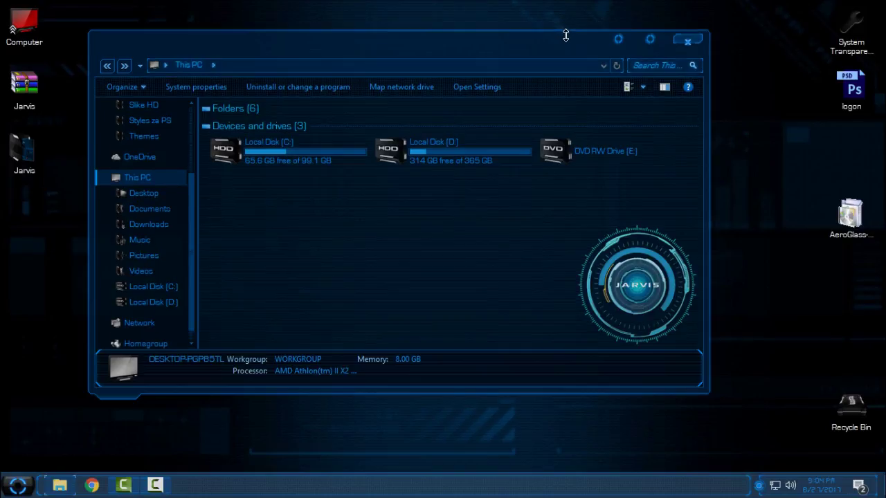
- Reapply System Transparency with Okay, then check it on This PC and the desktop menu
{"action": "left_click", "coordinate": [688, 41]}
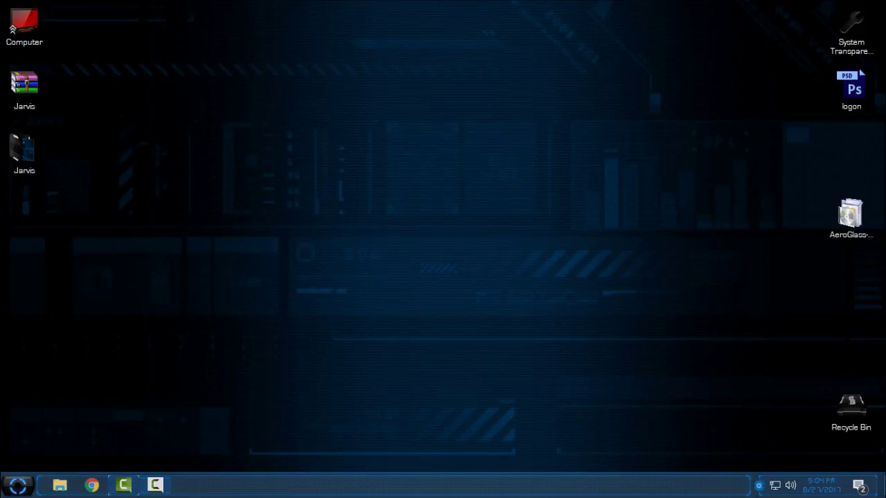
{"action": "left_click", "coordinate": [758, 486]}
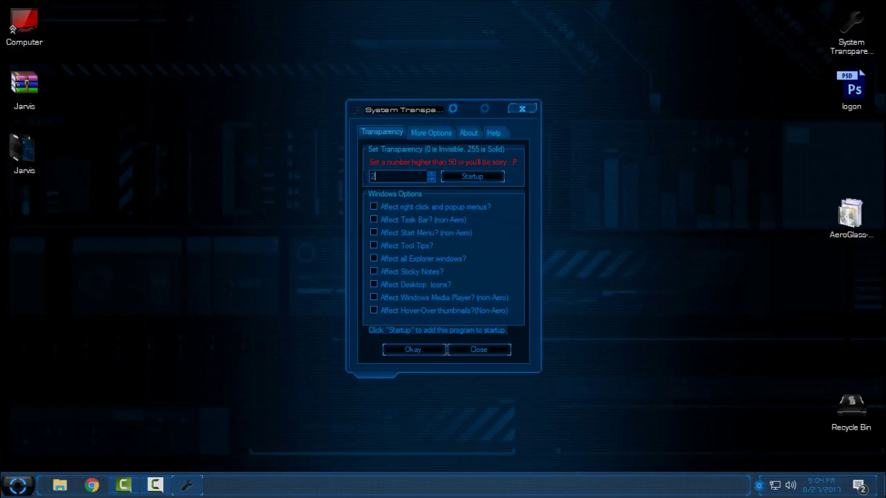
{"action": "left_click", "coordinate": [414, 348]}
{"action": "double_click", "coordinate": [24, 34]}
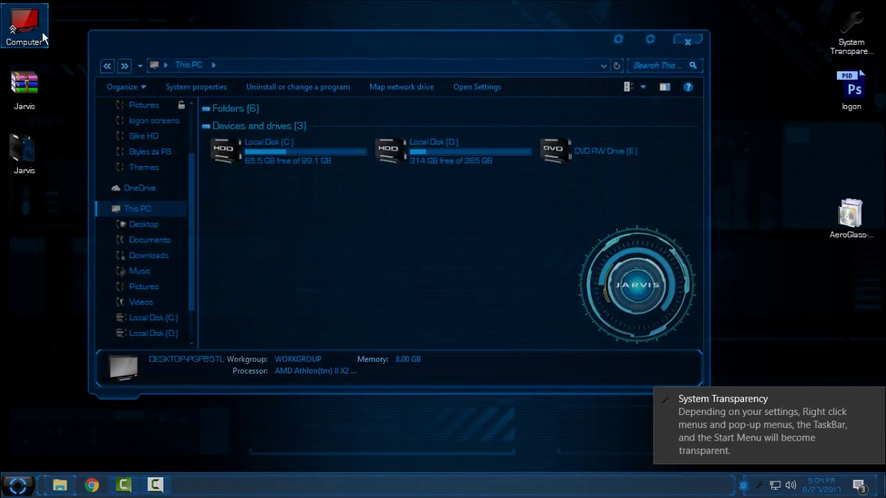
{"action": "left_click", "coordinate": [678, 43]}
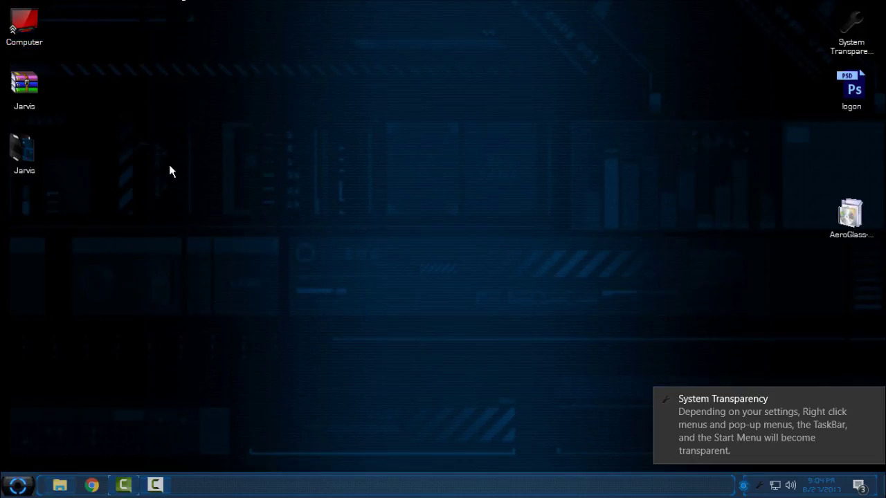
{"action": "right_click", "coordinate": [168, 164]}
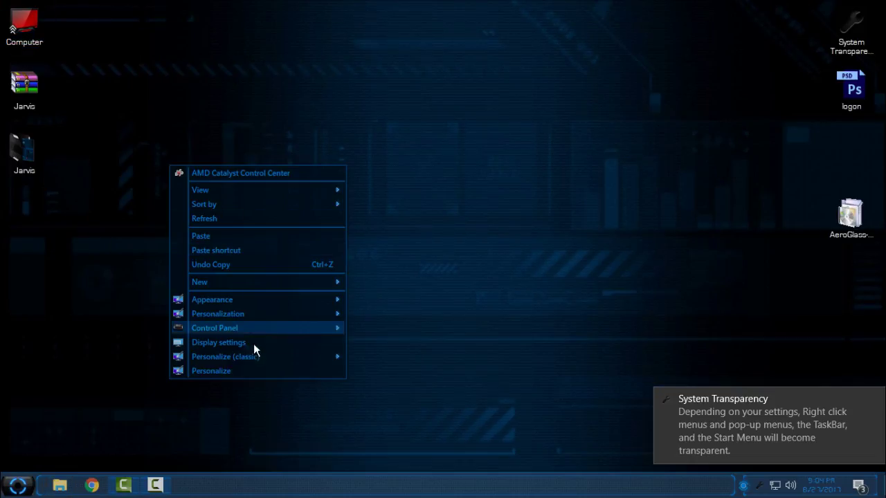
{"action": "left_click", "coordinate": [245, 365]}
- Browse Jarvis > Theme > Jarvis > Backgrounds, close it, and bring up the translucent Start menu
{"action": "double_click", "coordinate": [13, 153]}
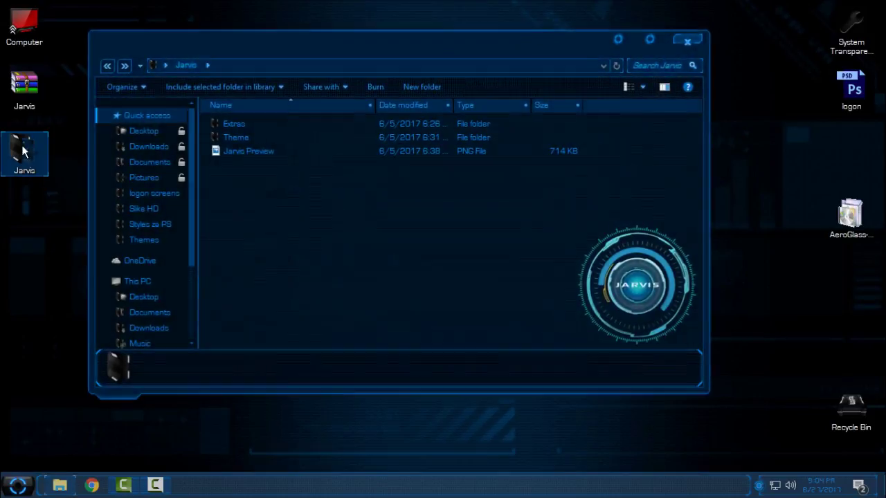
{"action": "double_click", "coordinate": [253, 135]}
{"action": "double_click", "coordinate": [259, 129]}
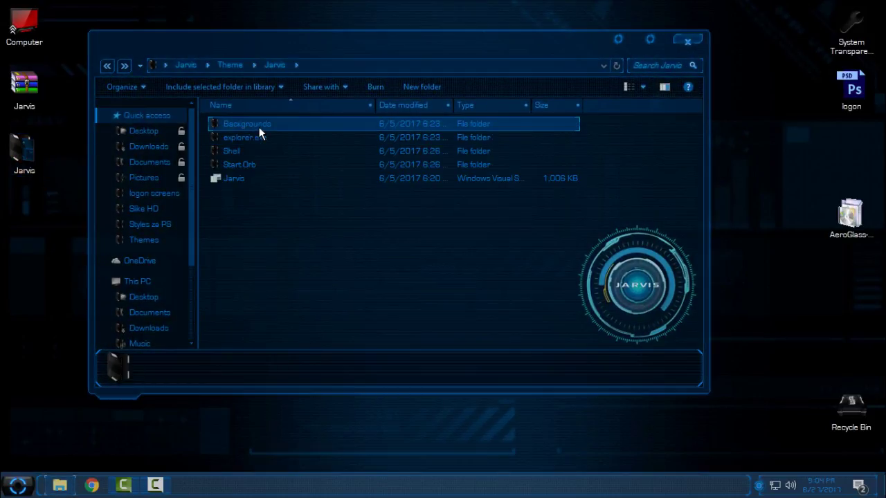
{"action": "double_click", "coordinate": [267, 126]}
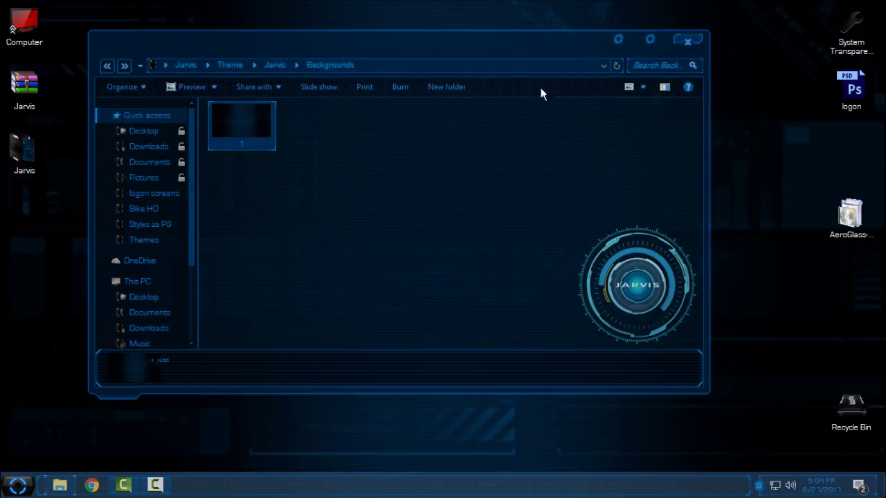
{"action": "left_click", "coordinate": [688, 42]}
{"action": "left_click", "coordinate": [18, 485]}
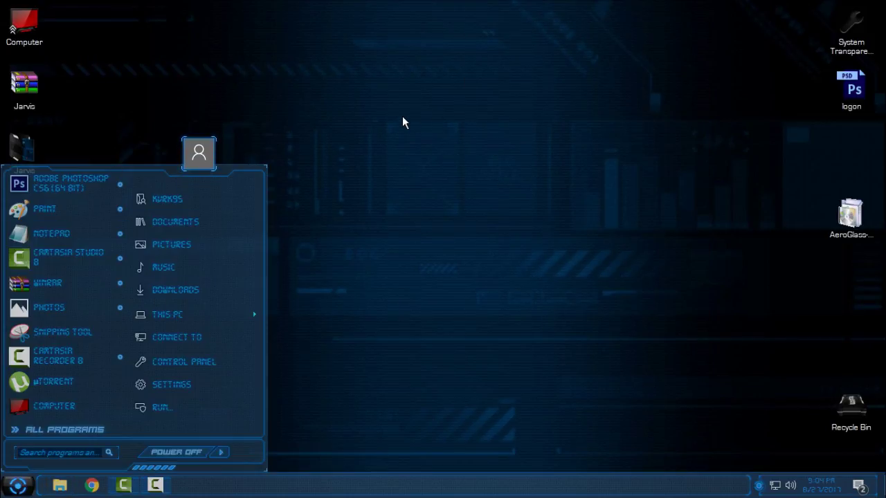
- Open the System properties page for This PC and snap it to the right half
{"action": "mouse_move", "coordinate": [167, 314]}
{"action": "right_click", "coordinate": [221, 317]}
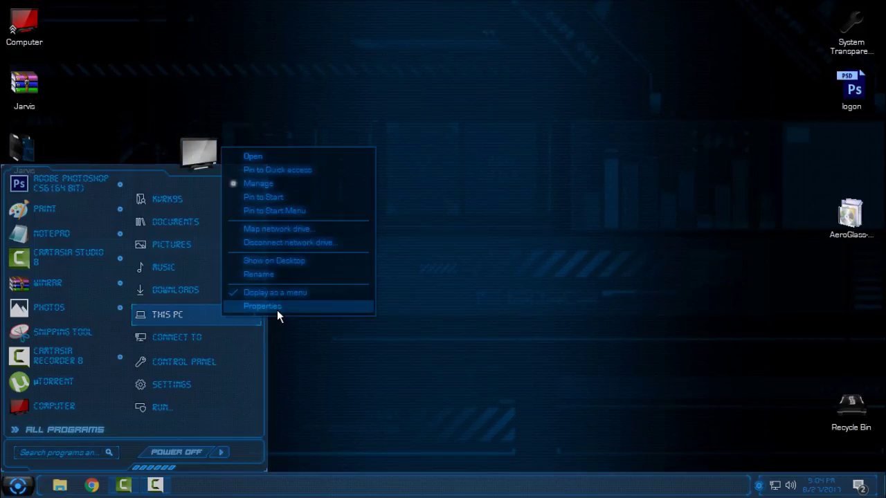
{"action": "left_click", "coordinate": [277, 310]}
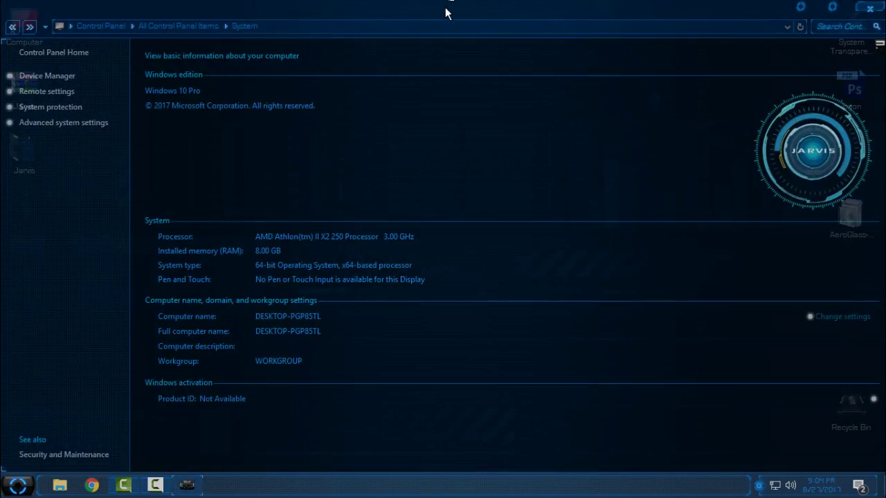
{"action": "mouse_move", "coordinate": [445, 13]}
{"action": "left_mouse_down"}
{"action": "mouse_move", "coordinate": [478, 31]}
{"action": "mouse_move", "coordinate": [495, 3]}
{"action": "left_mouse_up"}
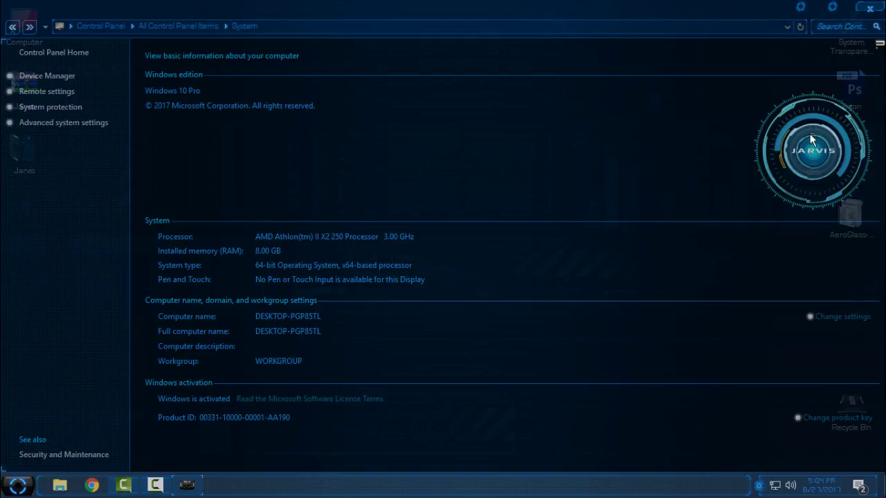
{"action": "mouse_move", "coordinate": [549, 12]}
{"action": "left_mouse_down"}
{"action": "mouse_move", "coordinate": [544, 39]}
{"action": "mouse_move", "coordinate": [473, 6]}
{"action": "mouse_move", "coordinate": [210, 88]}
{"action": "mouse_move", "coordinate": [885, 242]}
{"action": "left_mouse_up"}
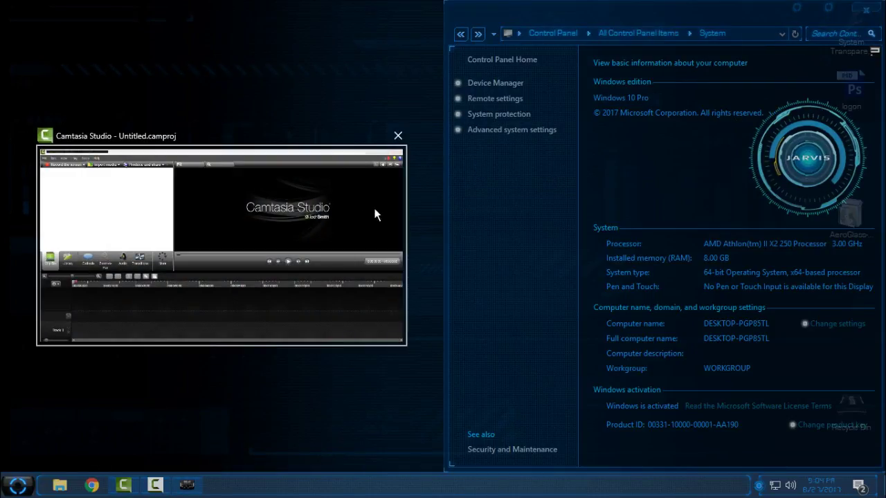
{"action": "left_click", "coordinate": [454, 223]}
- Open a This PC window and shrink it and the System window side by side
{"action": "double_click", "coordinate": [19, 29]}
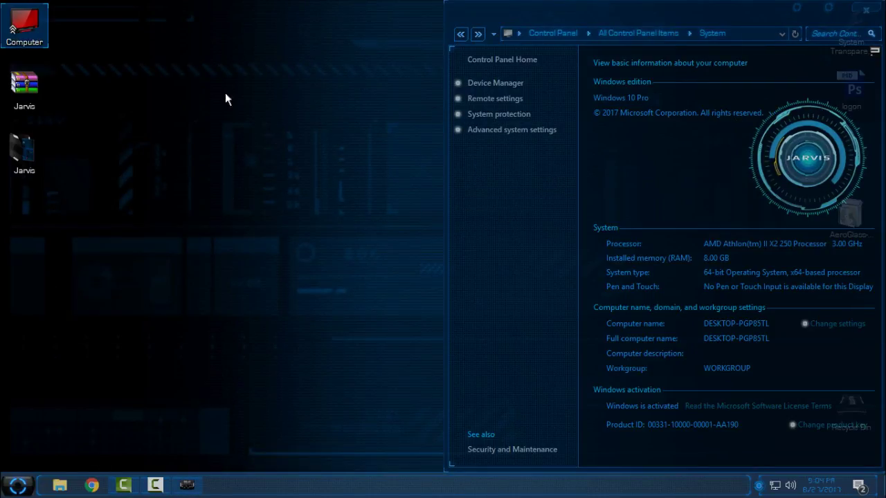
{"action": "mouse_move", "coordinate": [355, 54]}
{"action": "left_mouse_down"}
{"action": "mouse_move", "coordinate": [121, 82]}
{"action": "mouse_move", "coordinate": [1, 83]}
{"action": "left_mouse_up"}
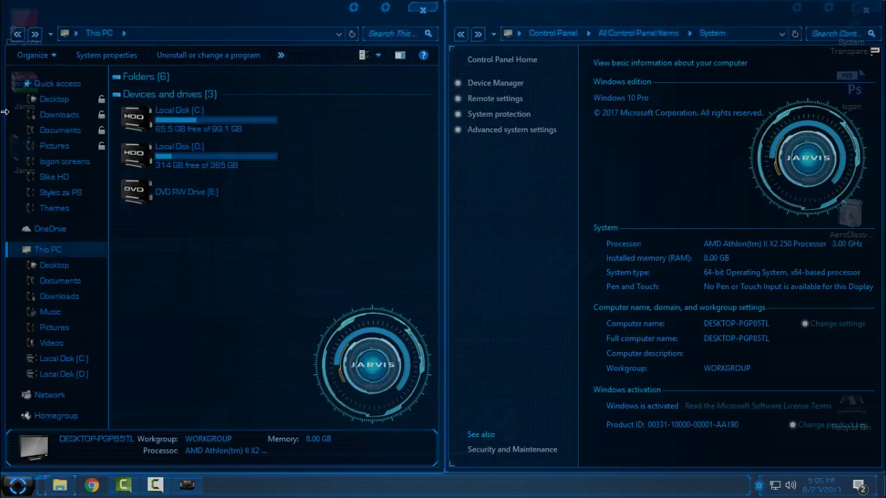
{"action": "left_click_drag", "start_coordinate": [296, 26], "coordinate": [452, 59]}
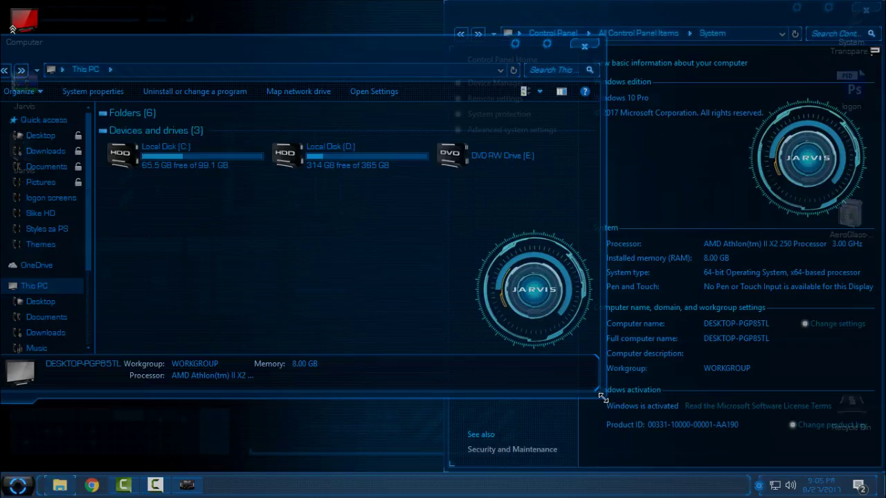
{"action": "mouse_move", "coordinate": [599, 389]}
{"action": "left_mouse_down"}
{"action": "mouse_move", "coordinate": [370, 284]}
{"action": "mouse_move", "coordinate": [399, 247]}
{"action": "left_mouse_up"}
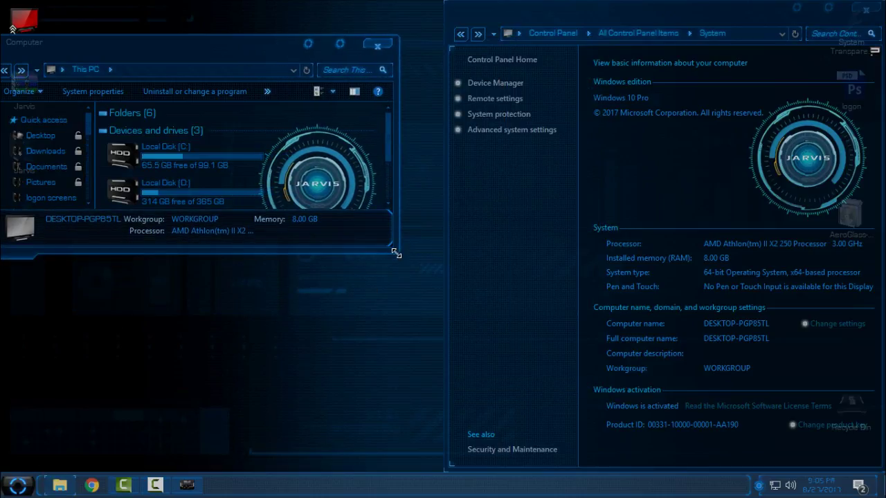
{"action": "left_click_drag", "start_coordinate": [441, 14], "coordinate": [451, 61]}
- Open Control Panel from Start, then move it lower and widen it
{"action": "left_click", "coordinate": [17, 484]}
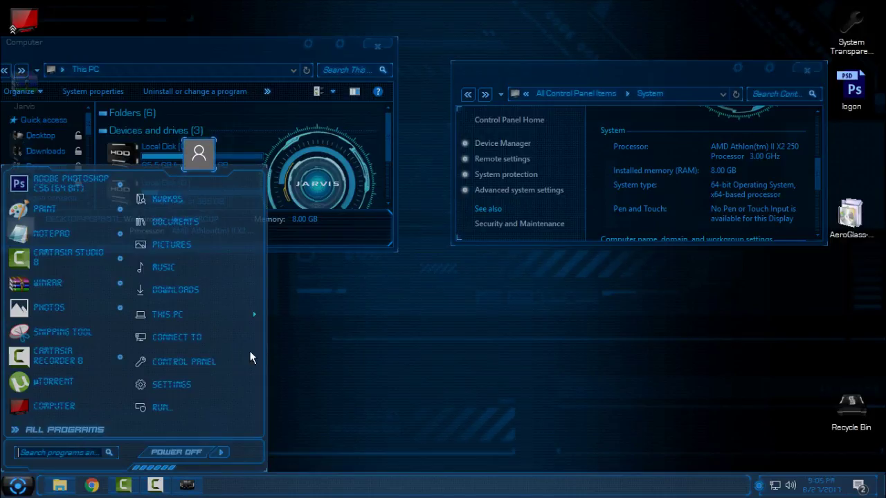
{"action": "left_click", "coordinate": [229, 356]}
{"action": "left_click_drag", "start_coordinate": [542, 89], "coordinate": [413, 283]}
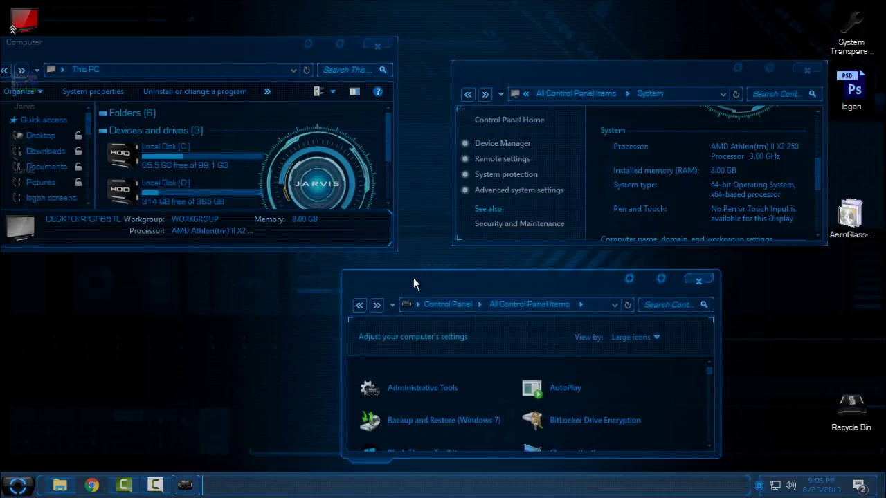
{"action": "left_click_drag", "start_coordinate": [341, 284], "coordinate": [44, 293]}
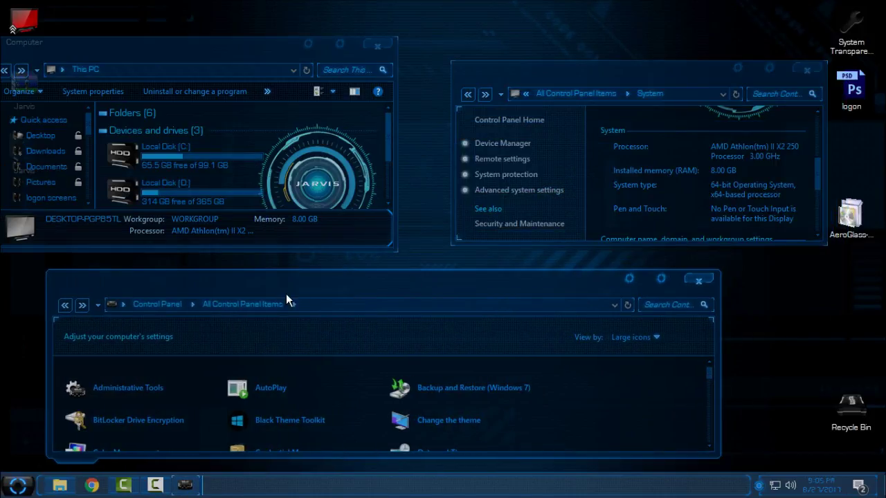
{"action": "left_click_drag", "start_coordinate": [286, 293], "coordinate": [433, 293]}
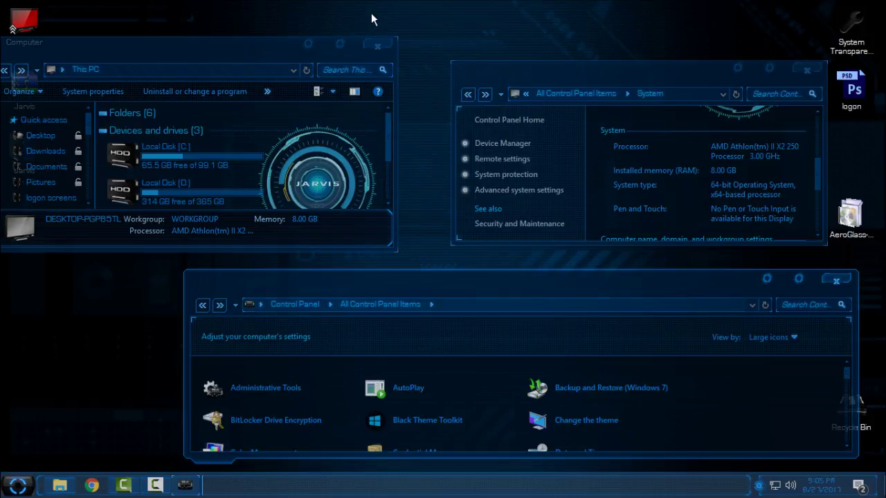
- Close the This PC and System windows, leaving Control Panel maximized
{"action": "left_click", "coordinate": [333, 49]}
{"action": "left_click", "coordinate": [870, 9]}
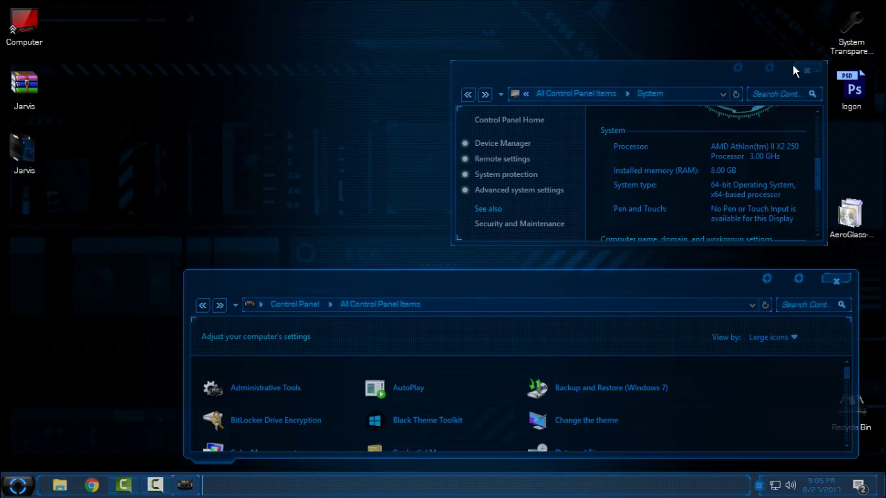
{"action": "left_click", "coordinate": [774, 70]}
{"action": "left_click", "coordinate": [861, 12]}
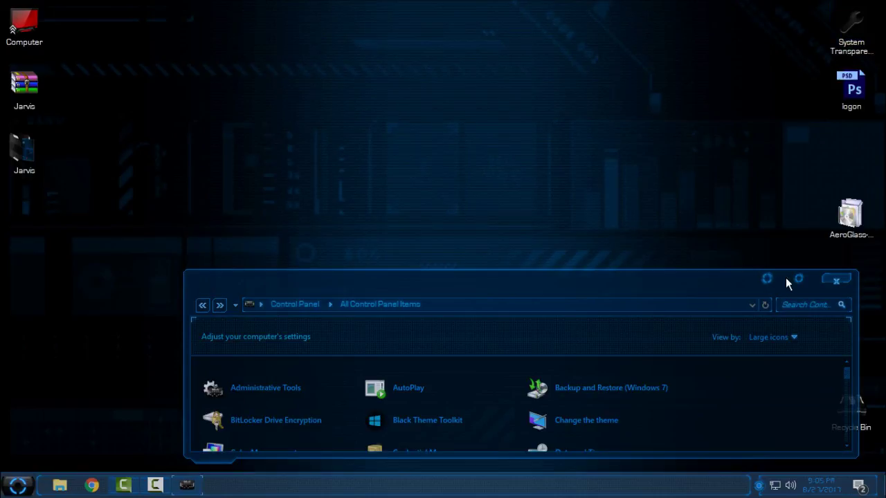
{"action": "left_click", "coordinate": [798, 278]}
- Close Control Panel and refresh the now-empty Jarvis desktop
{"action": "left_click", "coordinate": [870, 8]}
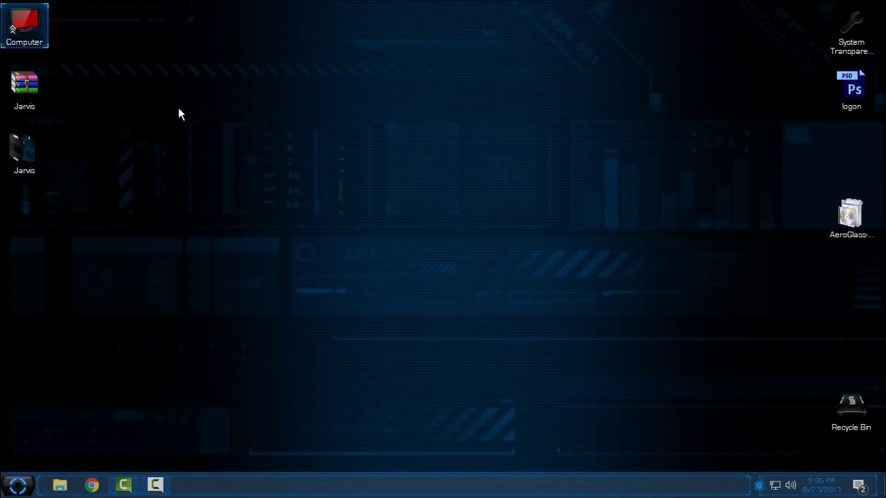
{"action": "right_click", "coordinate": [179, 111]}
{"action": "left_click", "coordinate": [209, 165]}
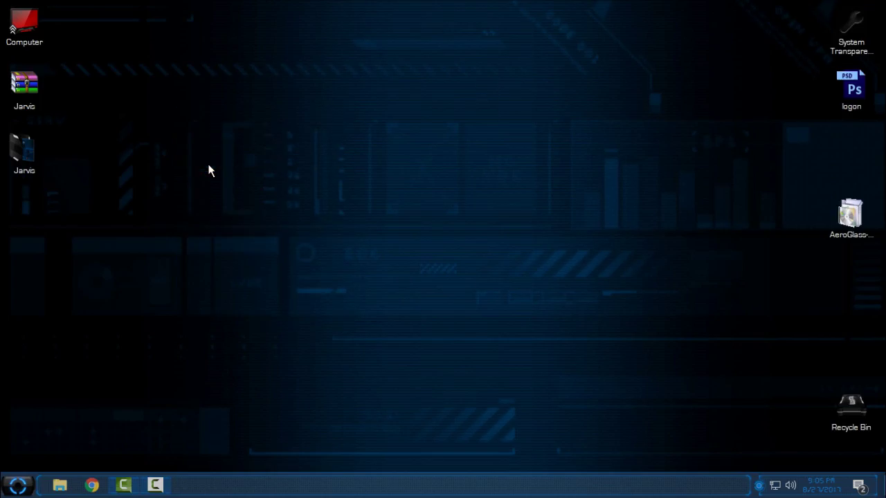